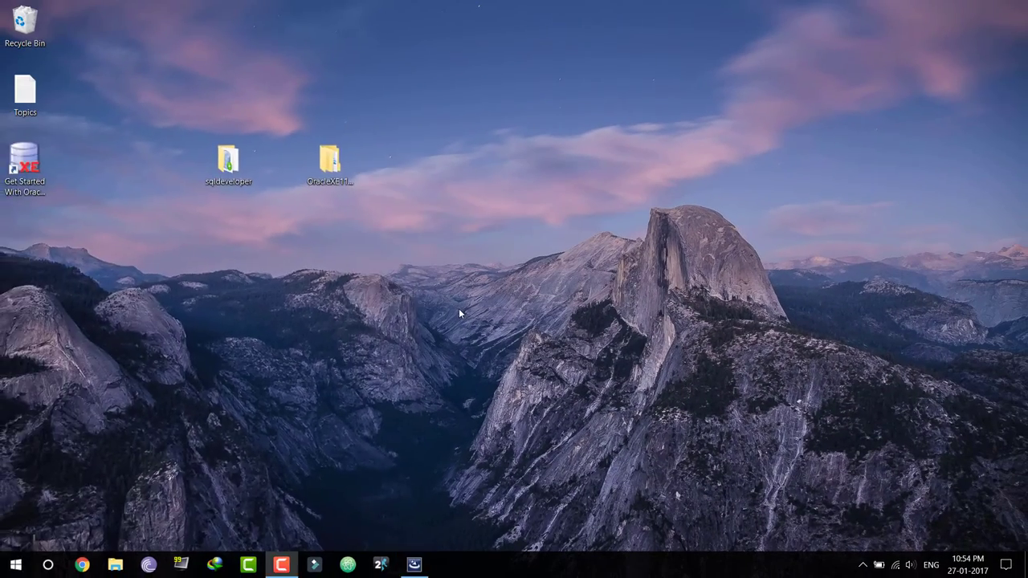
Open Command Prompt and start SQL*Plus with the sqlplus command
key(super)
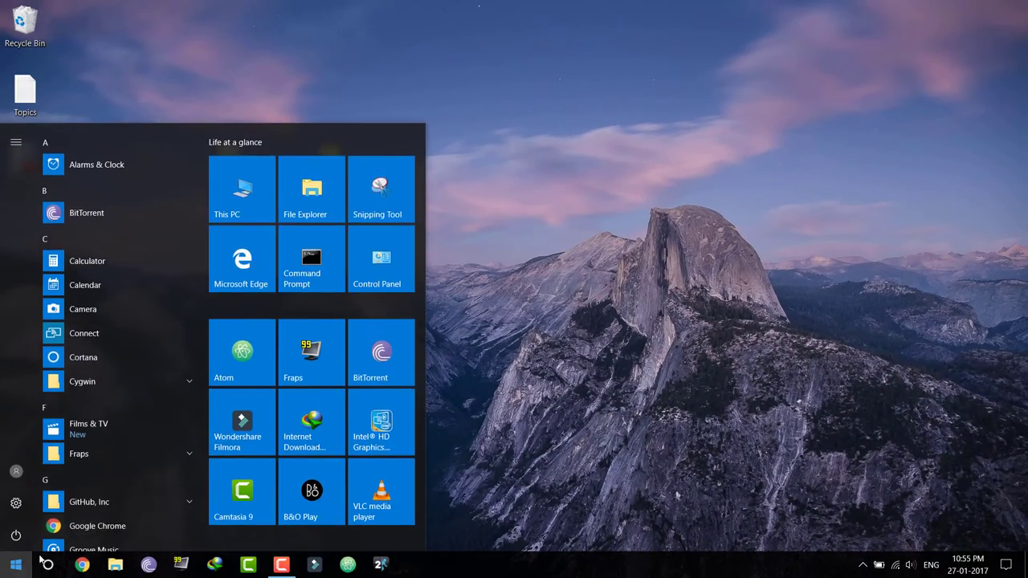
click(319, 277)
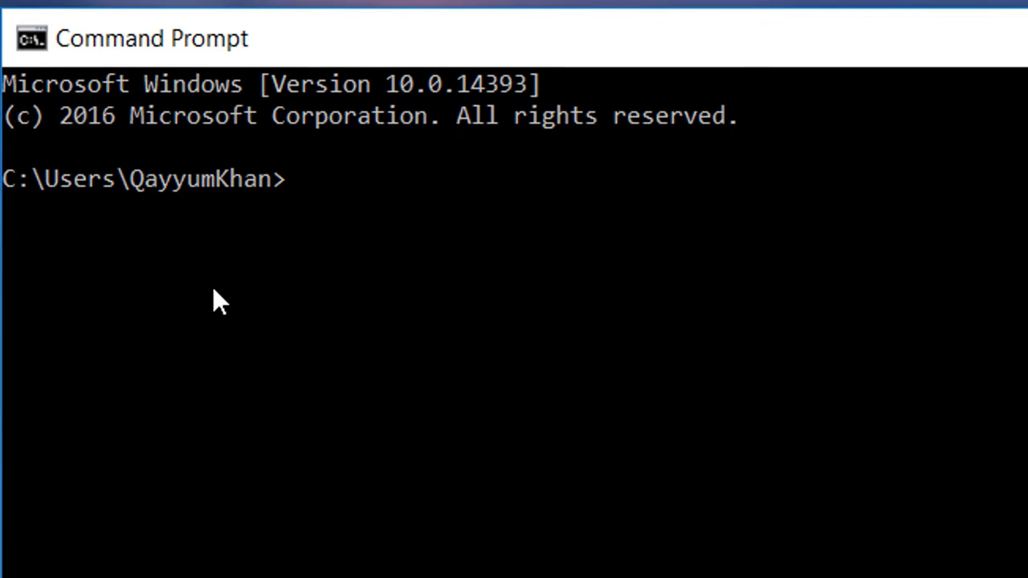
text(sqlplus)
key(Return)
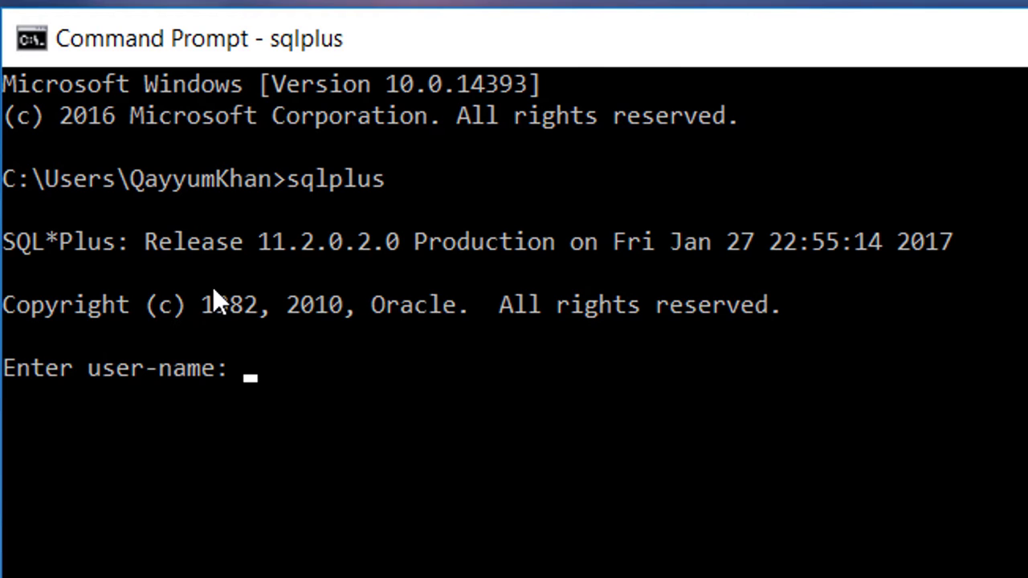
Log in to SQL*Plus as SYSTEM with the account password, and end the session with the exit command
text(SYSTEM)
key(Return)
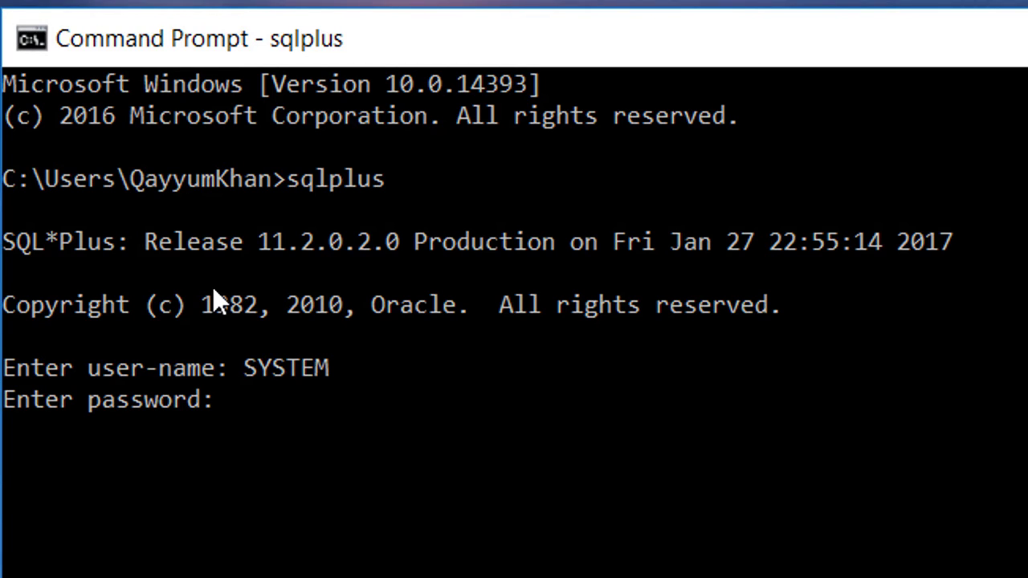
key(Return)
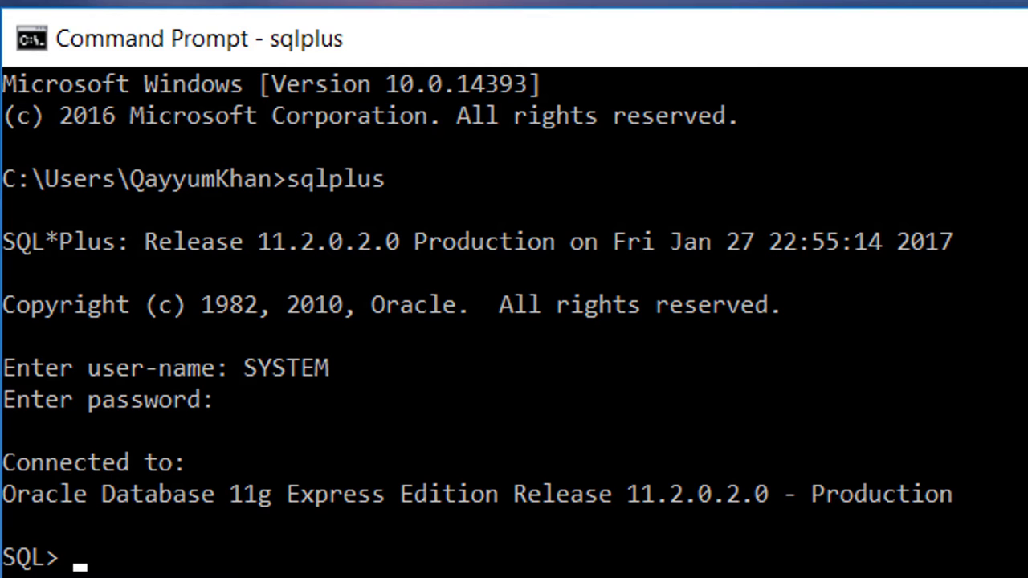
text(exit)
key(Return)
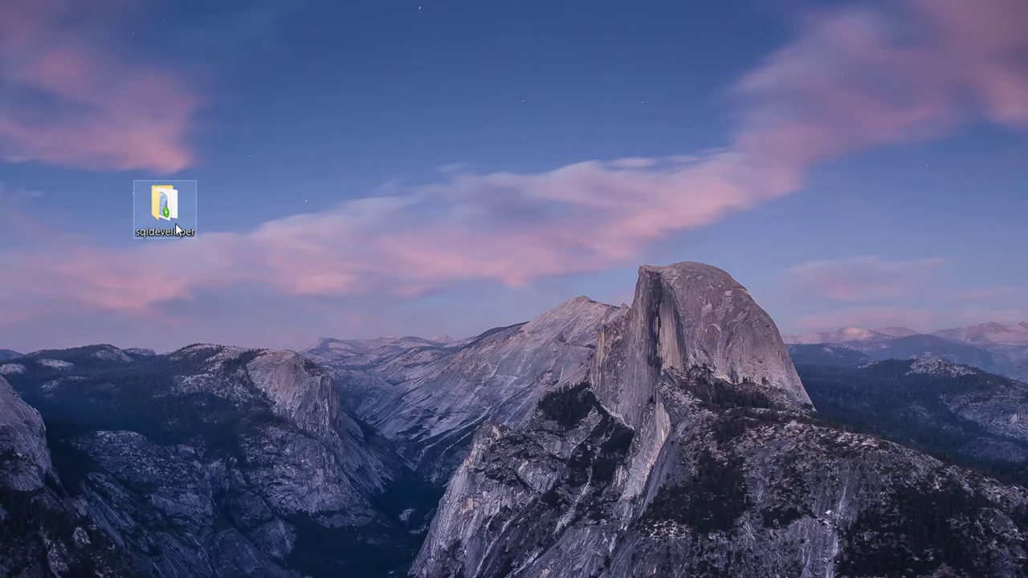
Open the sqldeveloper folder on the desktop and launch the sqldeveloper application in it
double_click(175, 223)
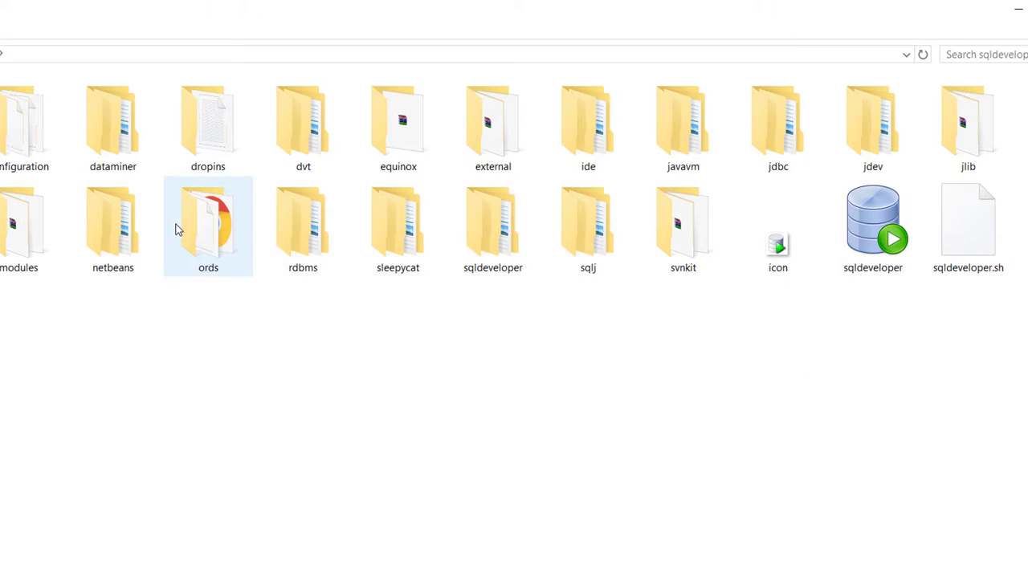
click(856, 240)
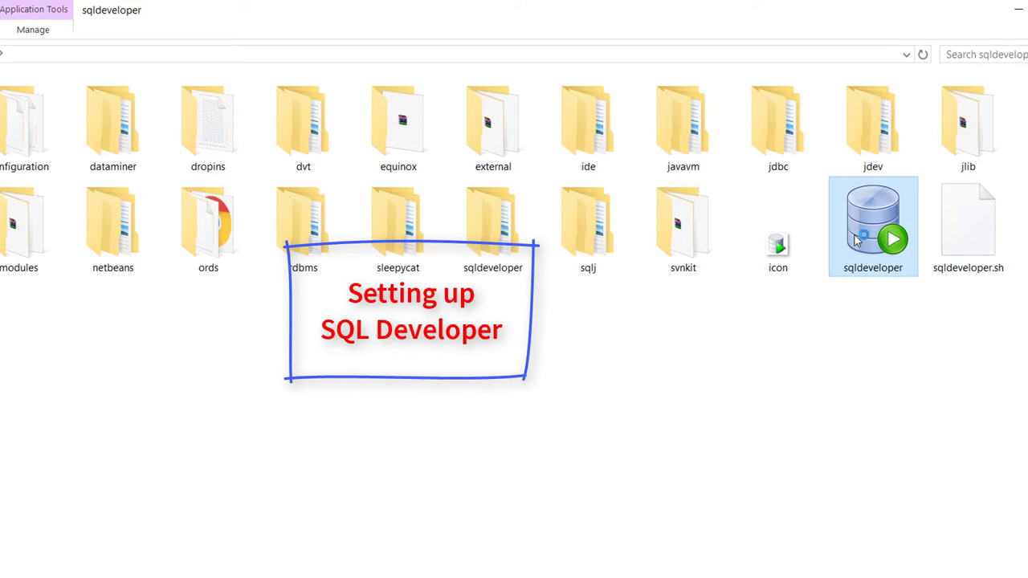
double_click(857, 240)
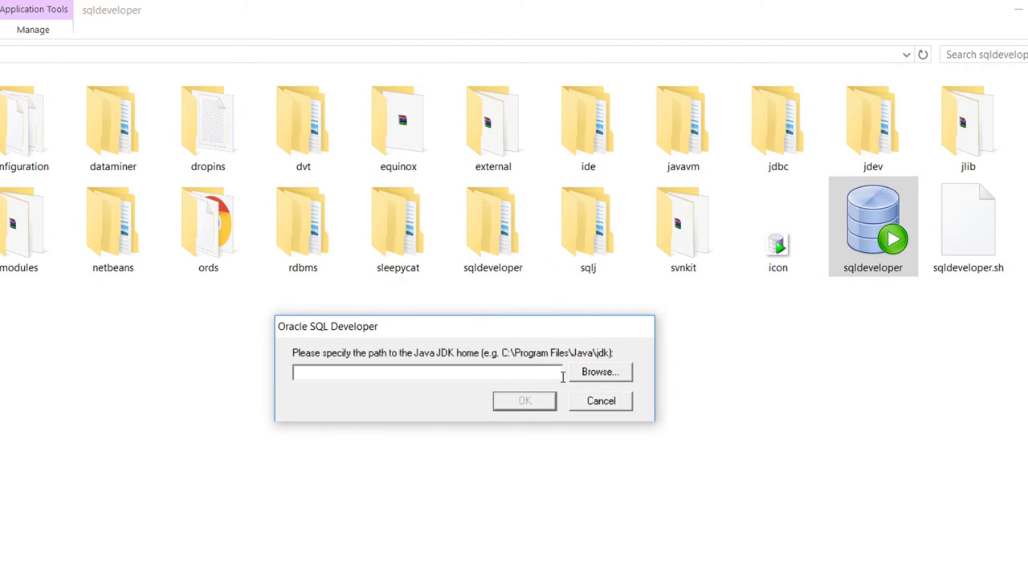
Set the Java JDK home to C:\Program Files\Java\jdk1.8.0_121 and accept automated usage reporting to Oracle
click(596, 372)
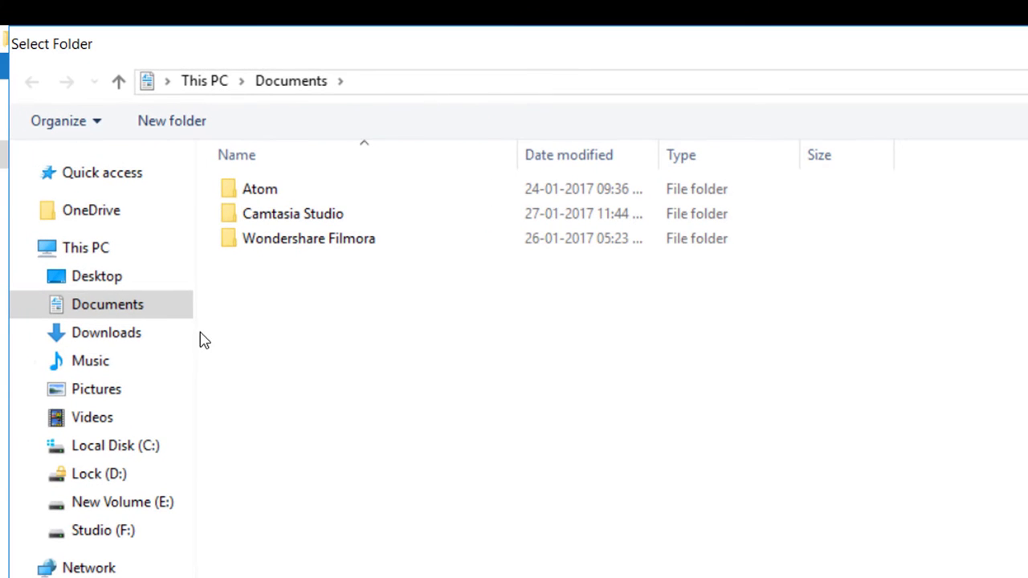
click(133, 444)
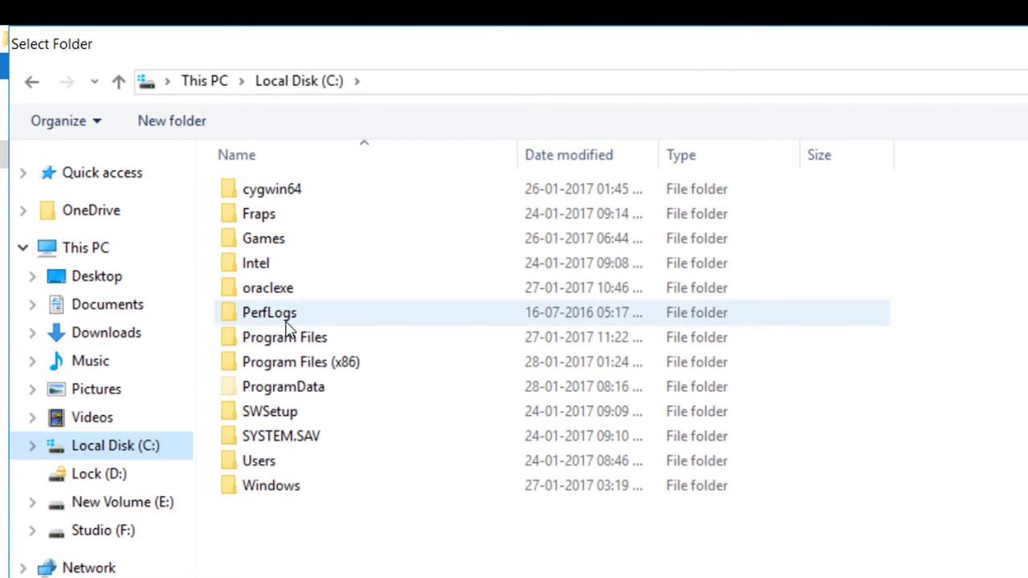
double_click(303, 343)
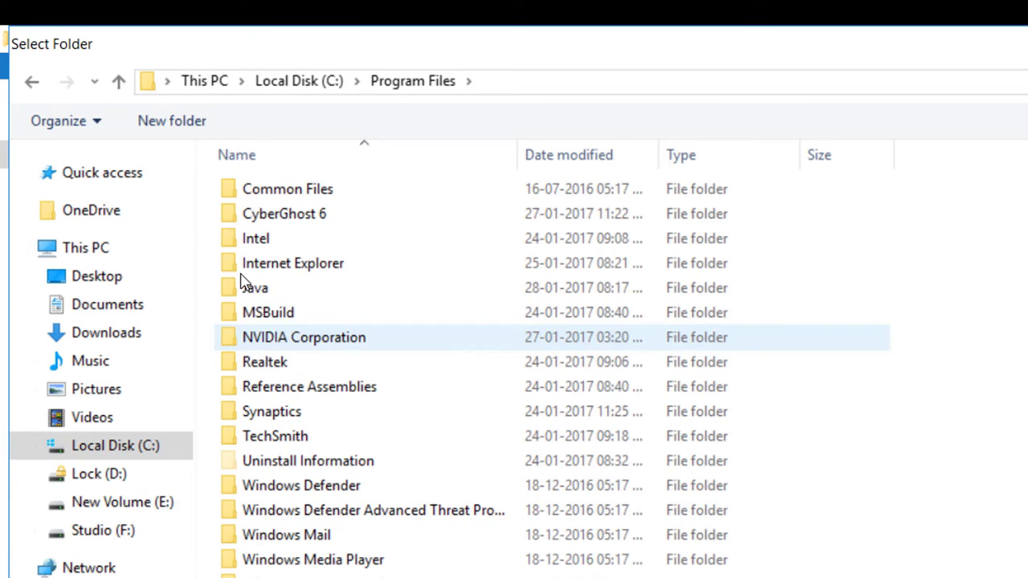
double_click(262, 289)
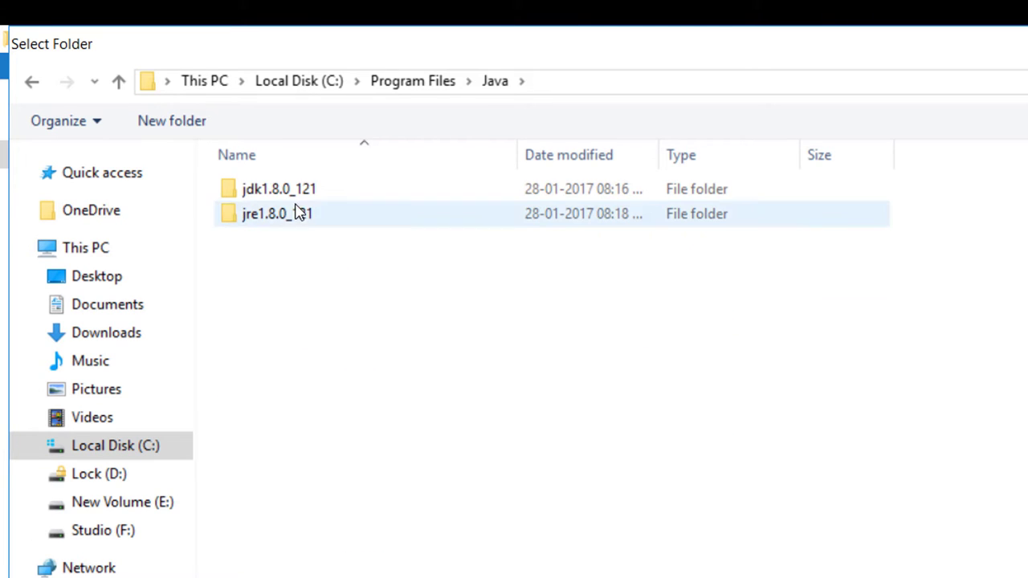
double_click(339, 193)
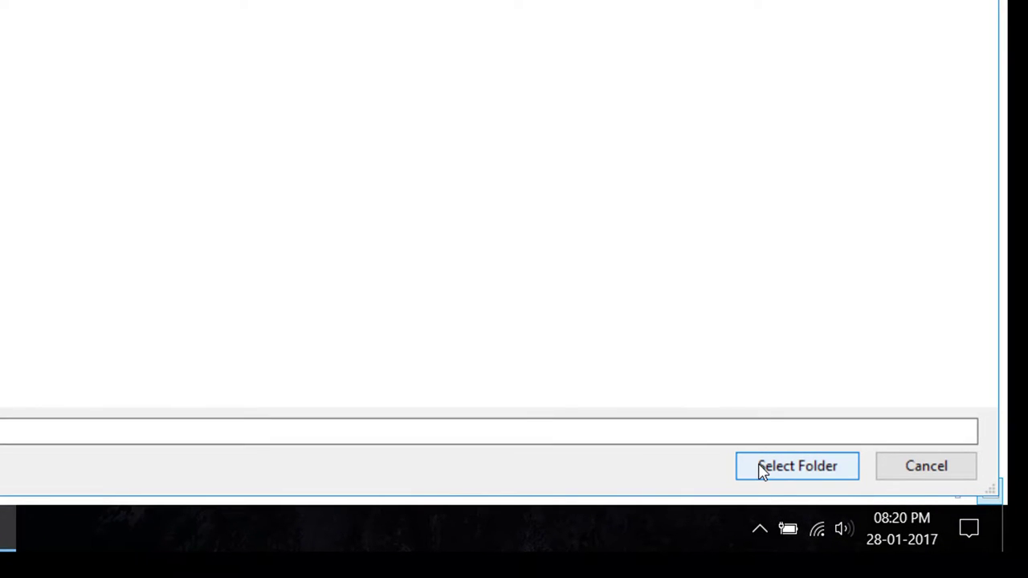
click(797, 466)
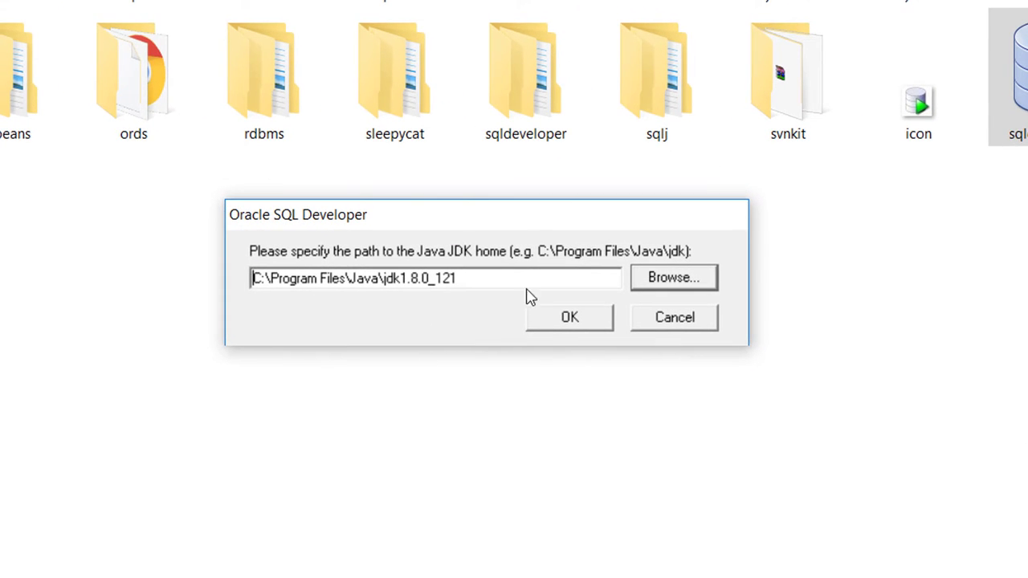
click(557, 315)
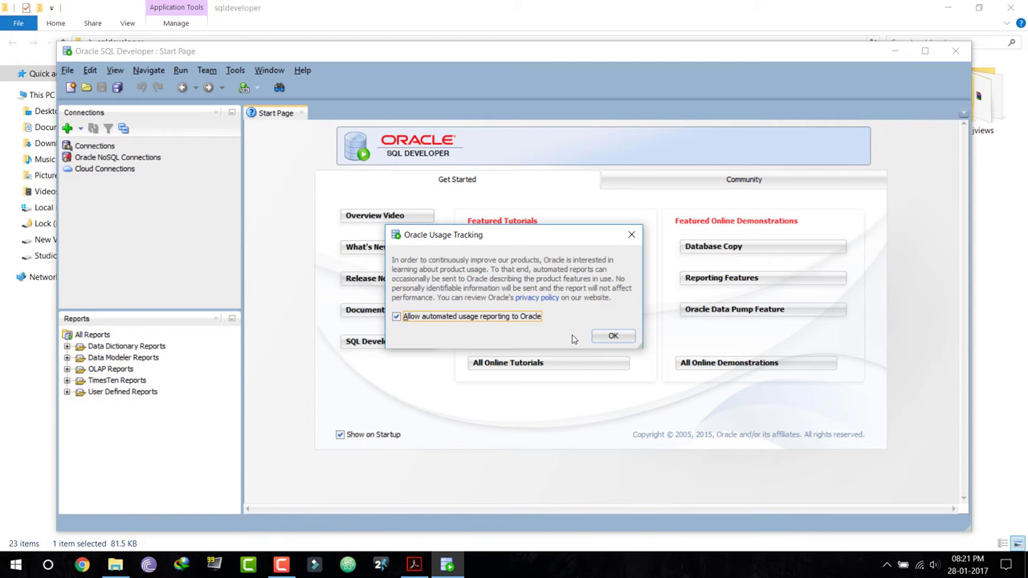
click(613, 336)
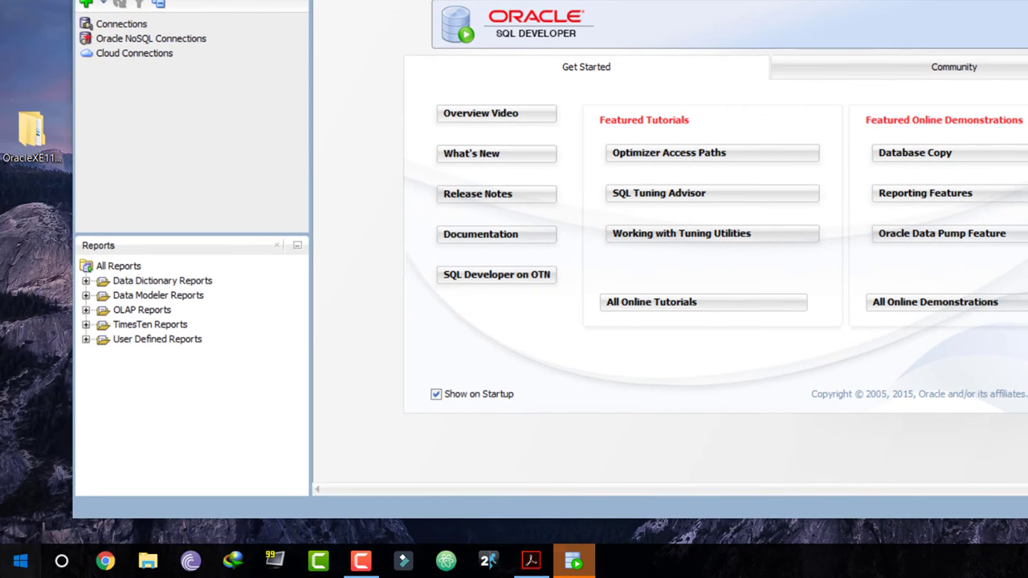
Run Start Database from the Oracle Database 11g Express Edition program group
click(20, 561)
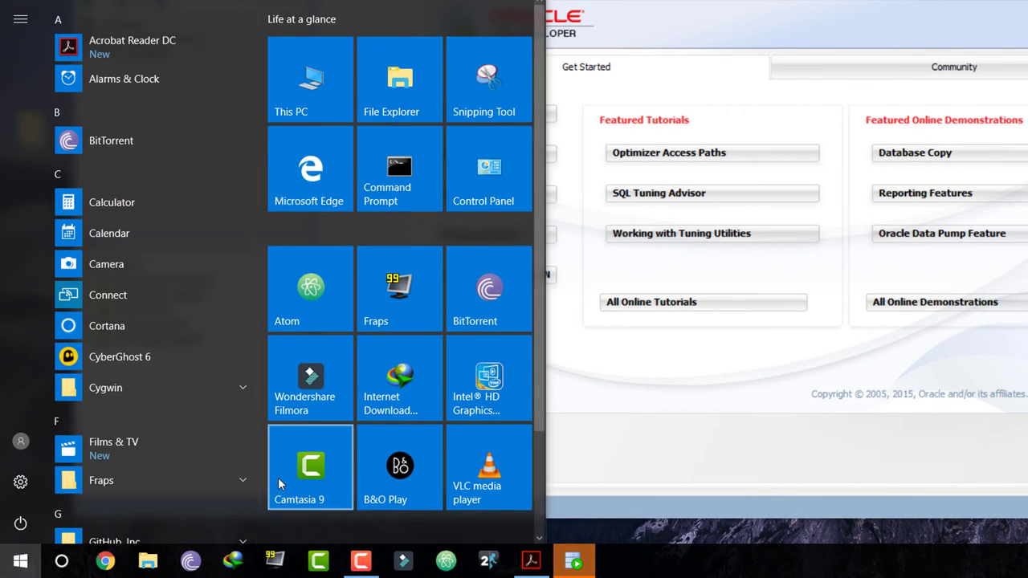
scroll(64, 474, down, 8)
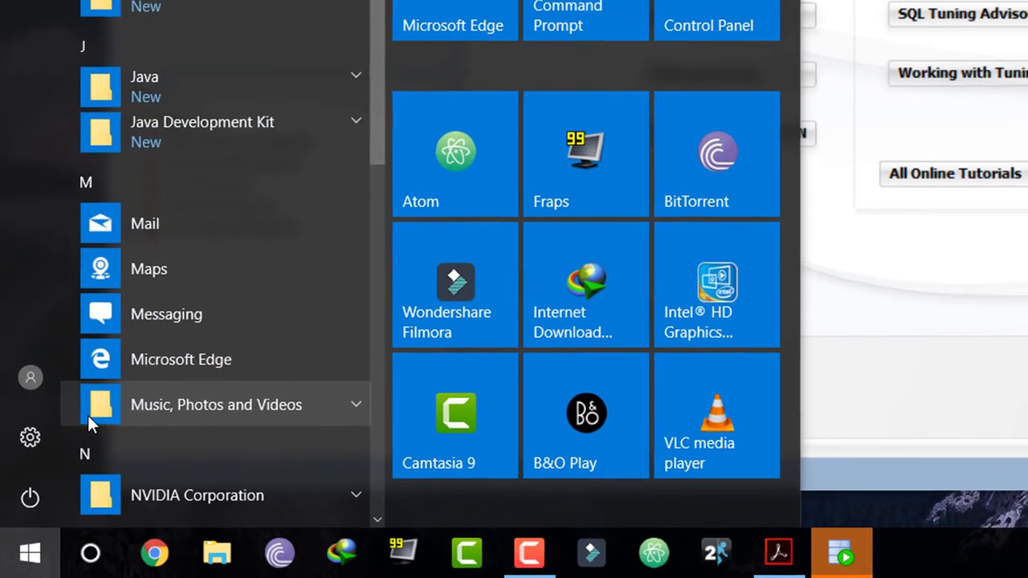
scroll(88, 414, down, 4)
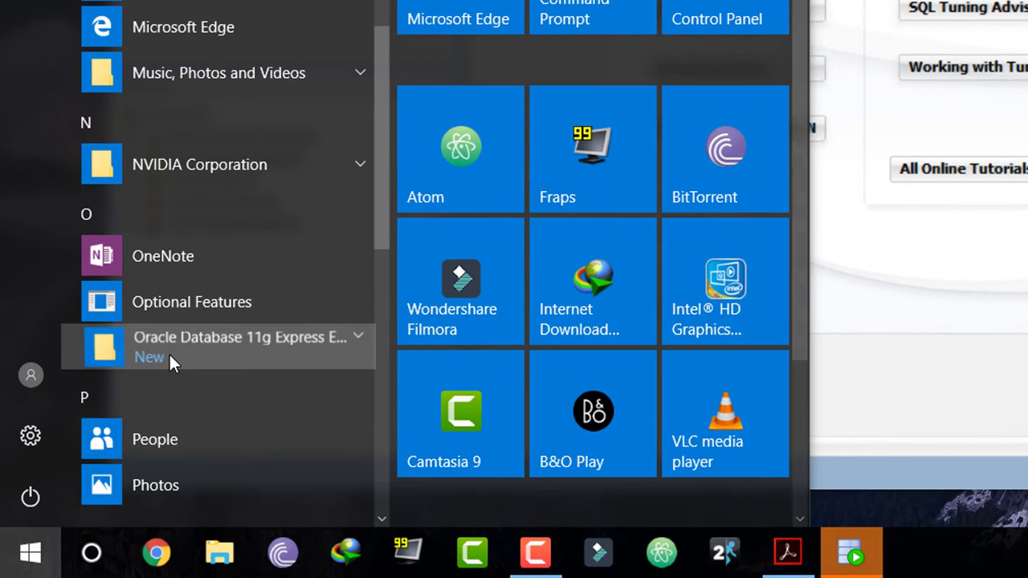
click(169, 352)
scroll(171, 453, down, 4)
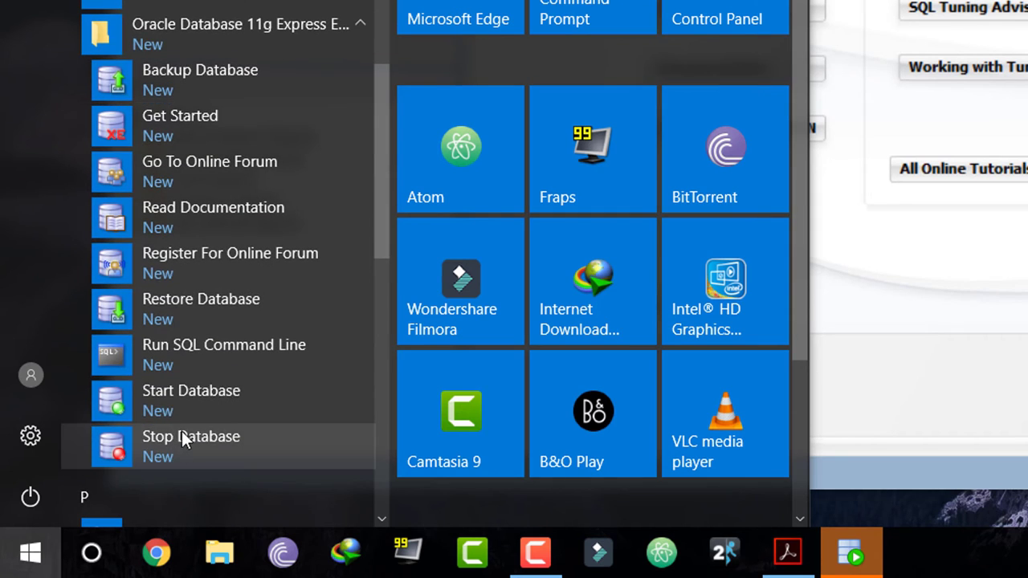
click(268, 394)
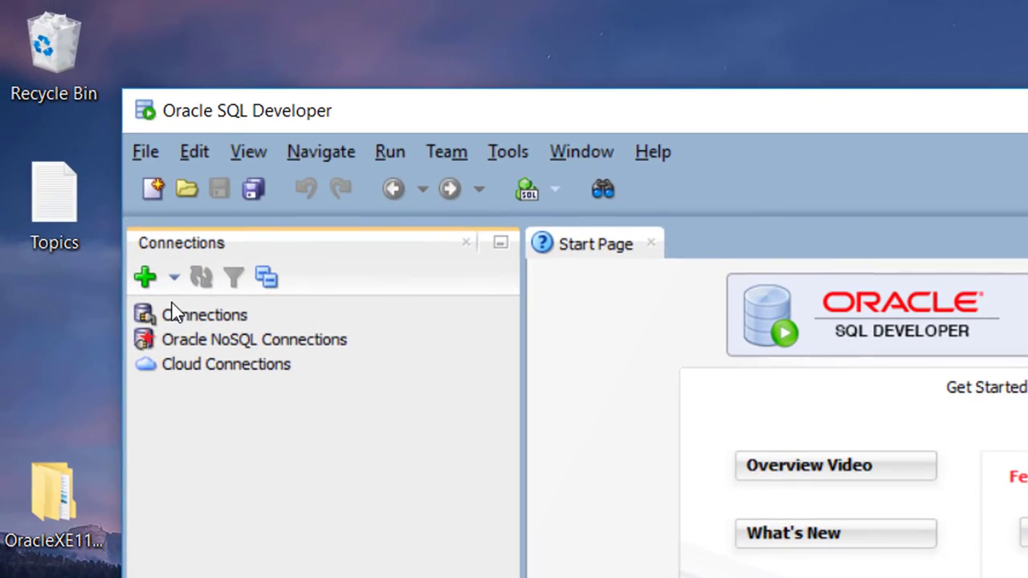
Set up a new database connection named Geek Xplore with username SYSTEM and the account password, and enable saving the password
click(186, 314)
click(172, 277)
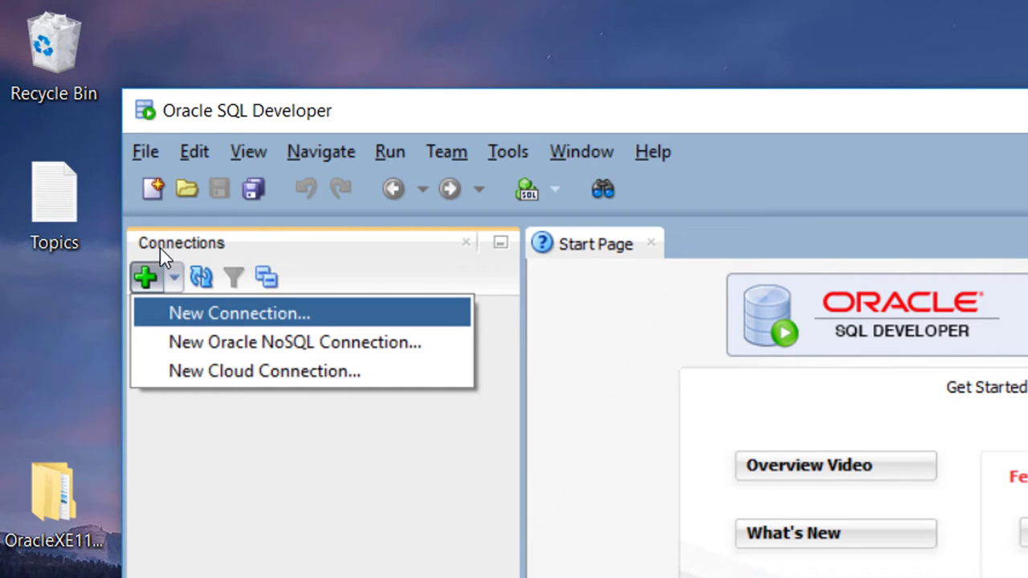
key(Return)
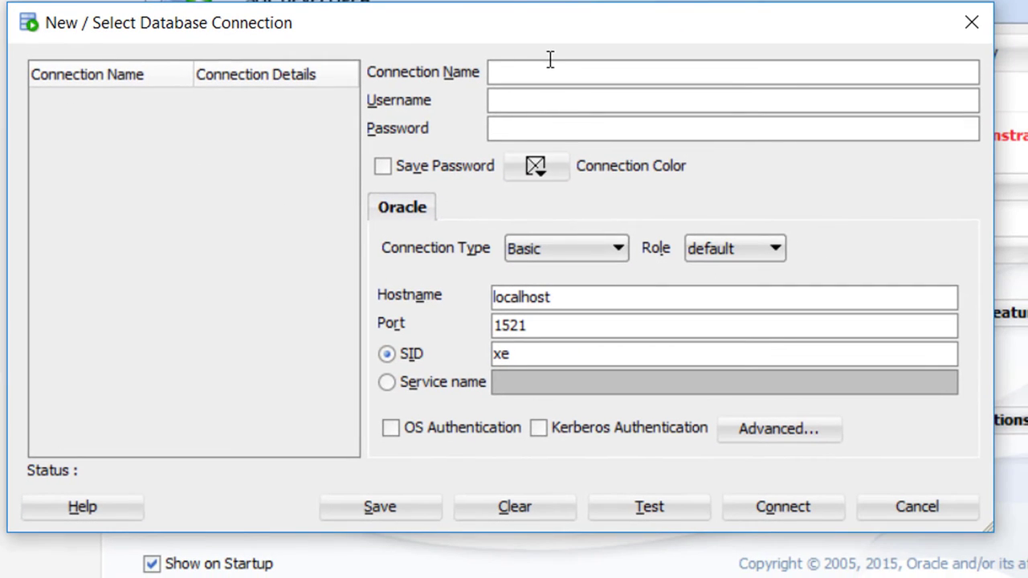
text(Geek Xplore)
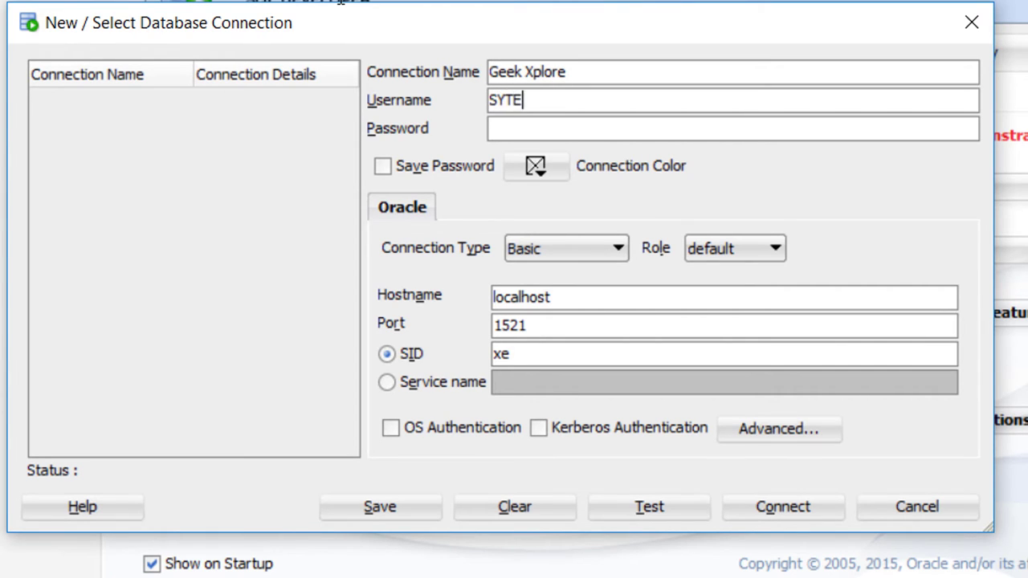
text(SYSTEM)
key(Tab)
key(Tab)
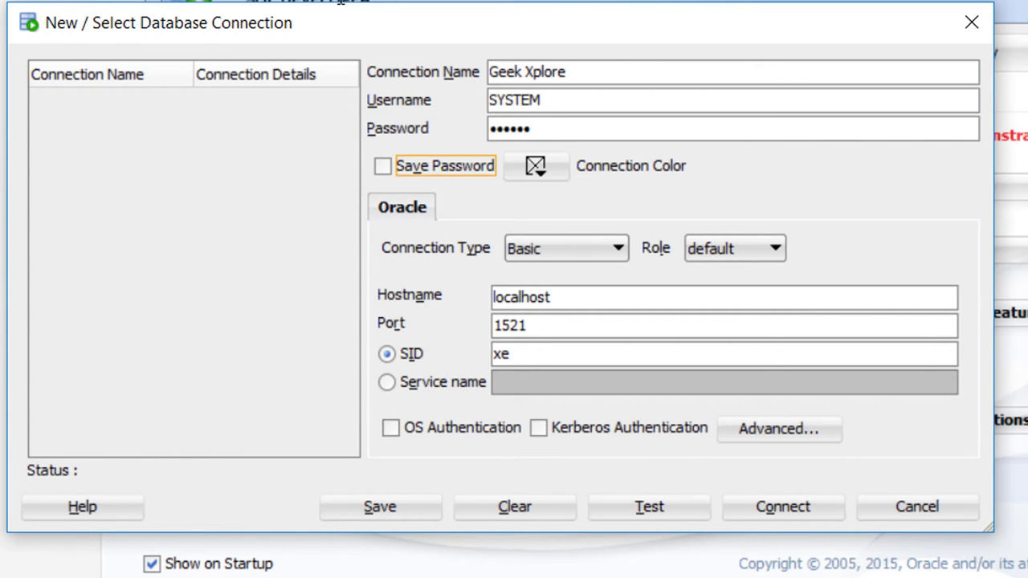
Test the Geek Xplore connection and connect to the database
click(665, 504)
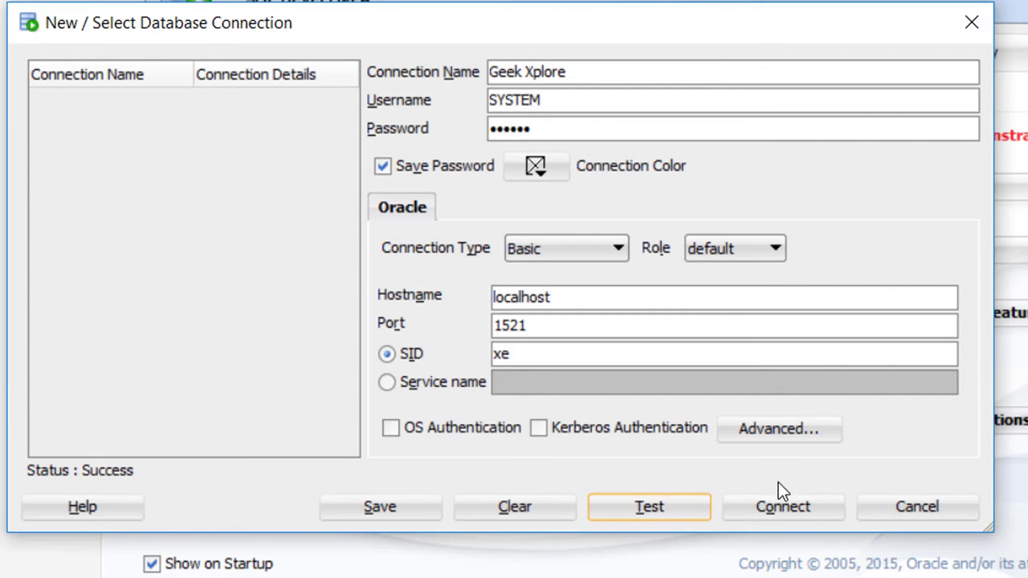
click(791, 505)
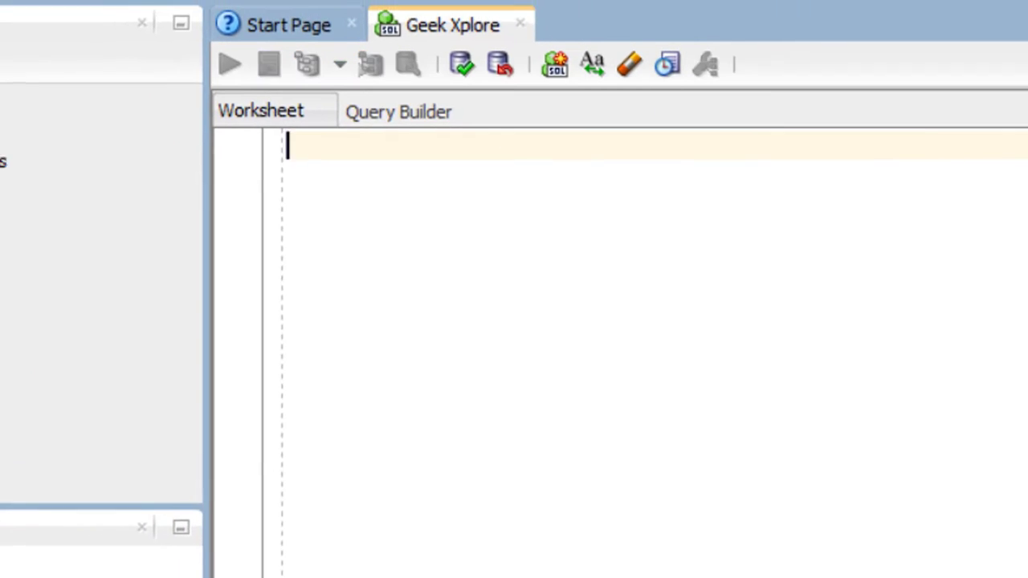
Enter show user; in the Geek Xplore worksheet and run it as a script
text(show user)
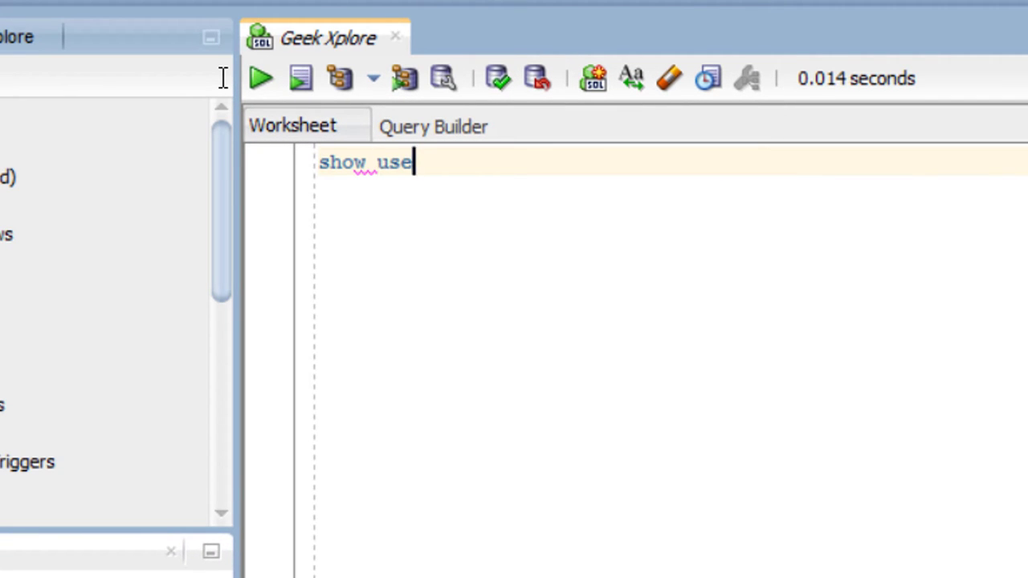
text(;)
key(Return)
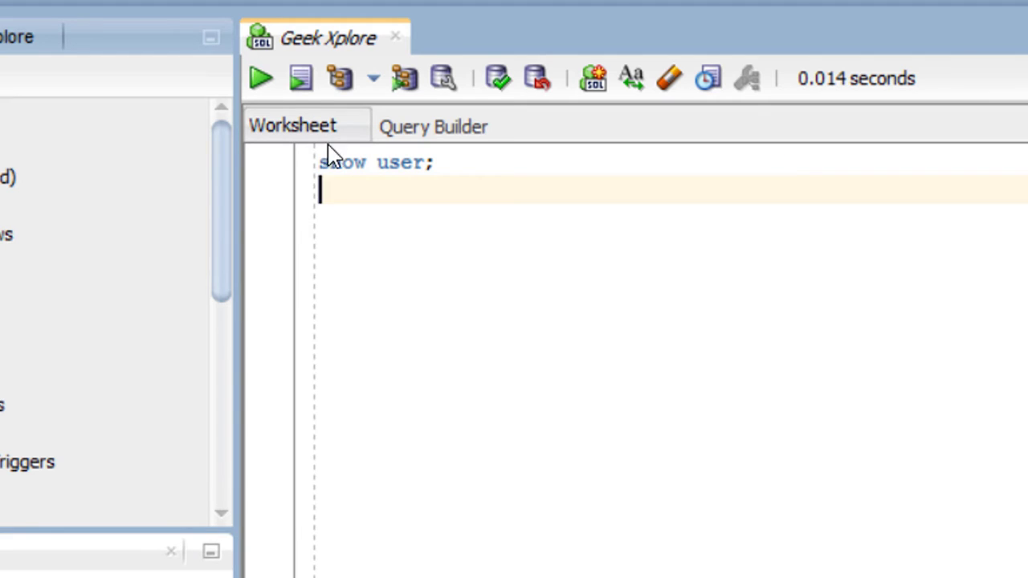
click(300, 78)
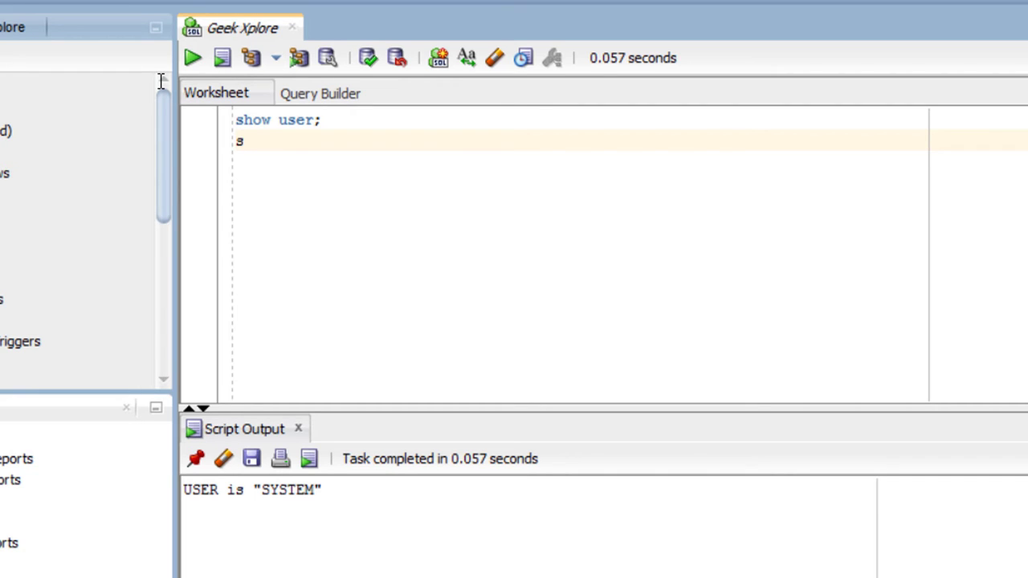
Add the query select * from tab; on the next worksheet line and run the script
text(ect * from tab;)
key(Return)
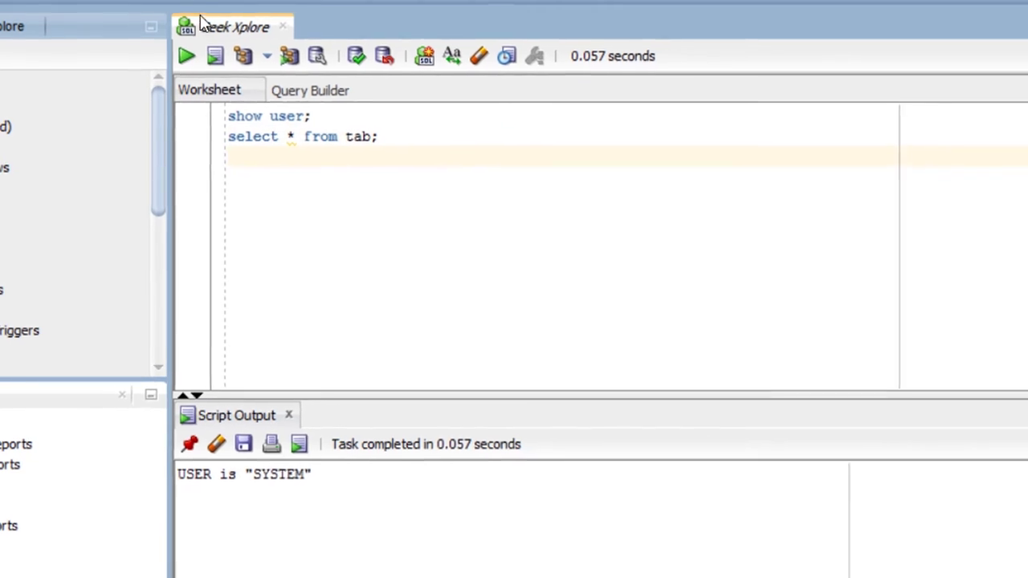
key(F5)
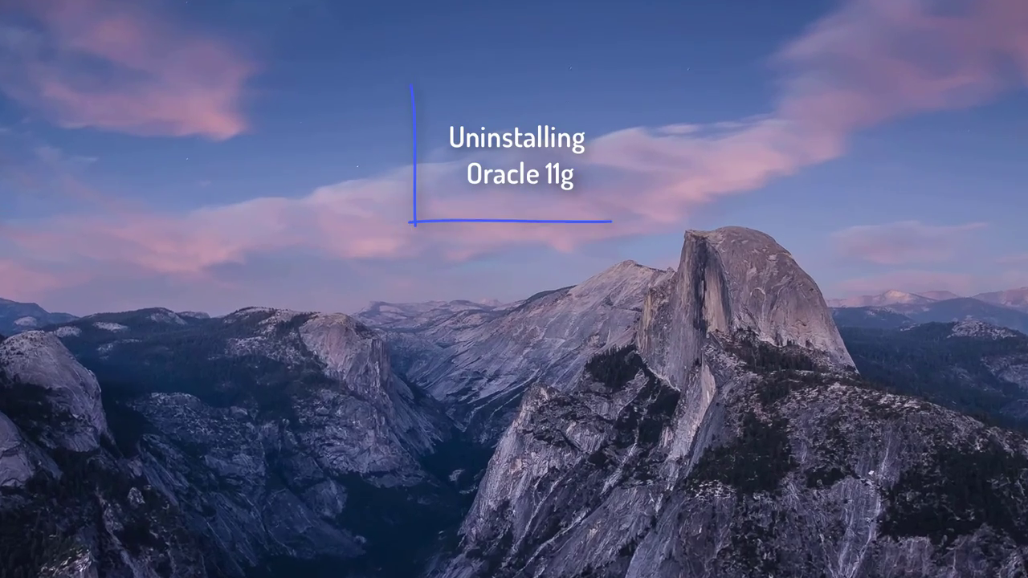
Open Control Panel and bring up its list of installed programs for uninstalling
key(super)
click(293, 368)
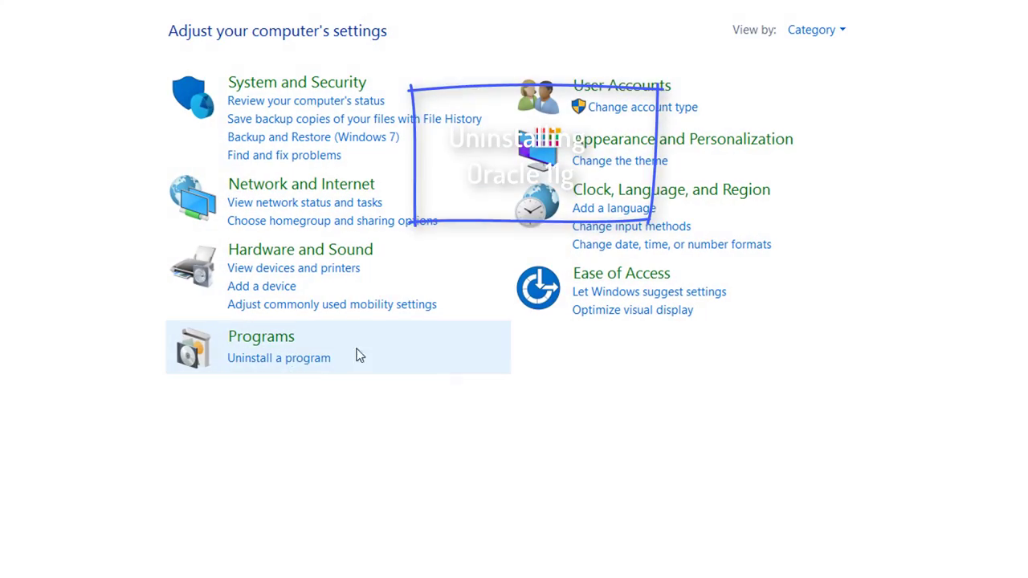
click(310, 364)
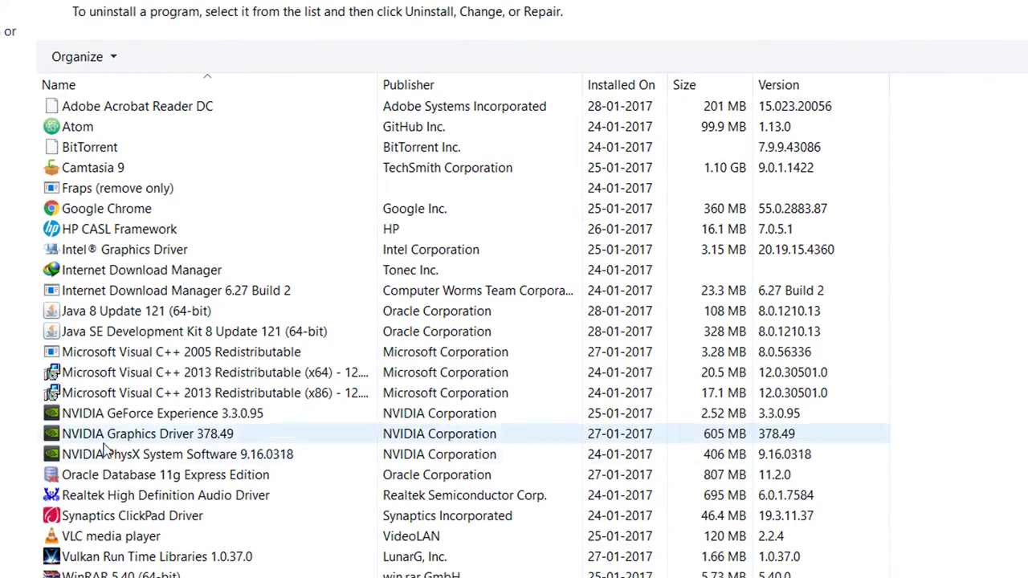
Uninstall Oracle Database 11g Express Edition completely and finish its uninstall wizard
click(133, 475)
click(165, 58)
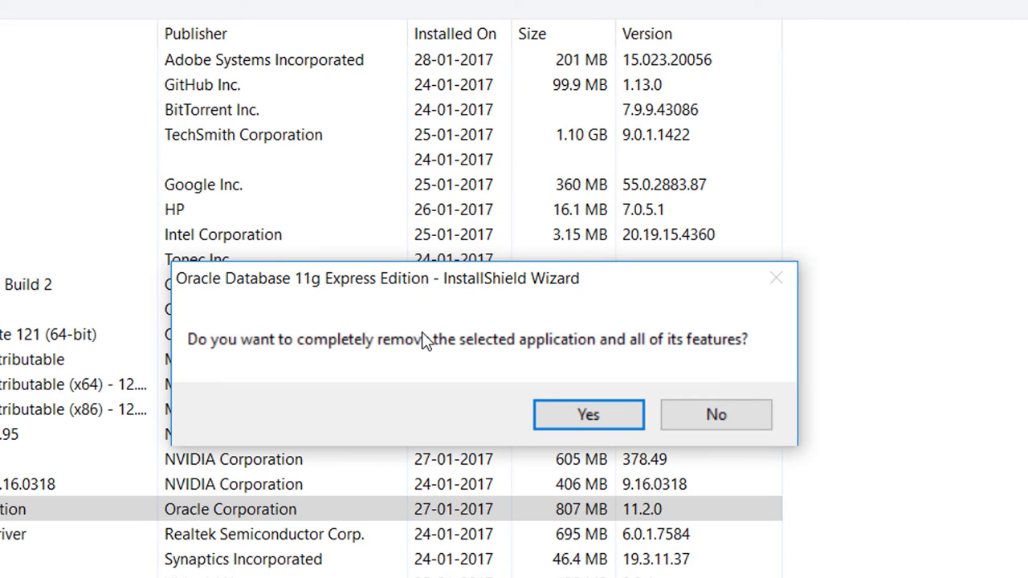
click(587, 418)
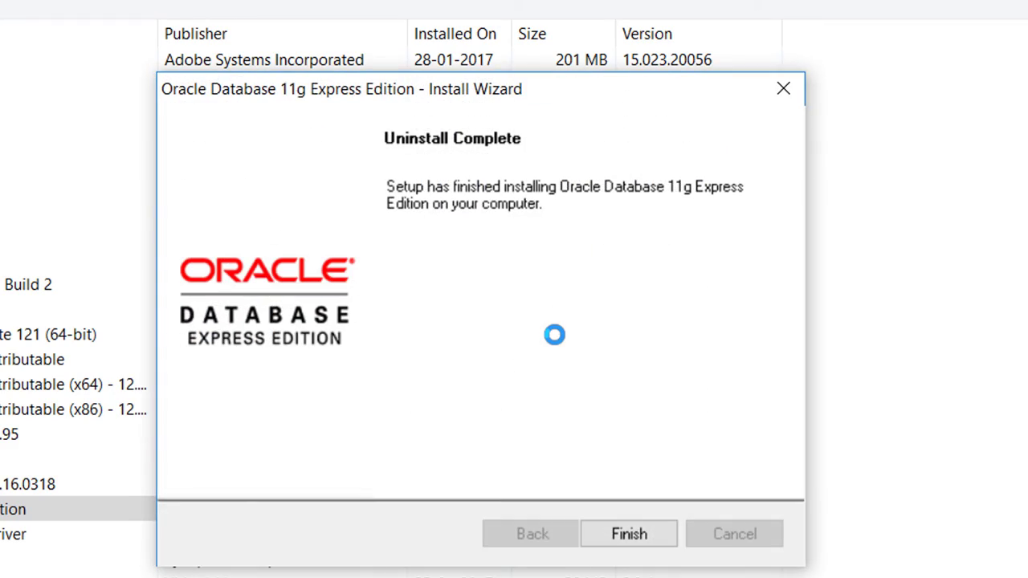
click(629, 534)
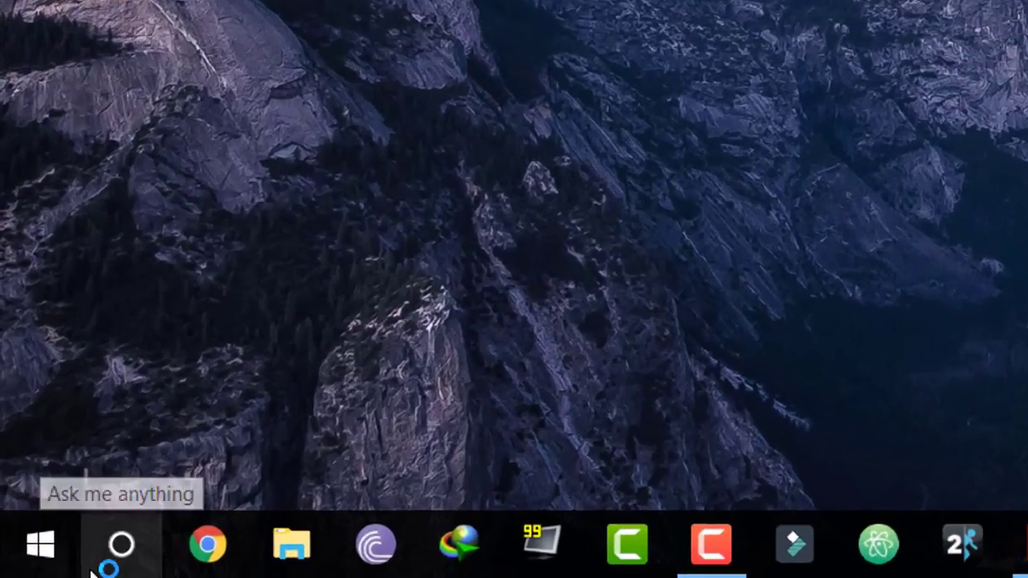
Search Windows for regedit and open the Registry Editor
click(37, 566)
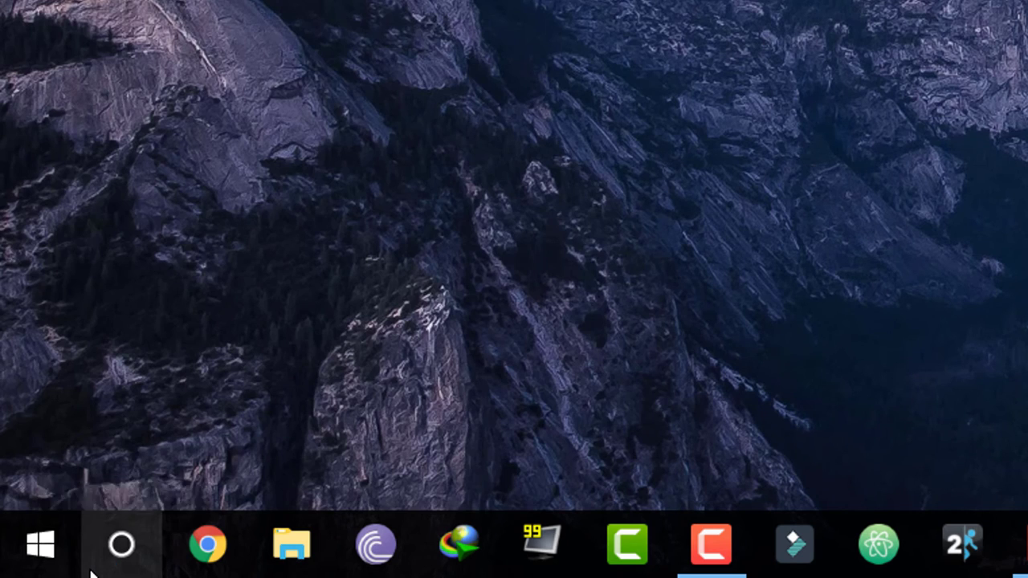
text(regedit)
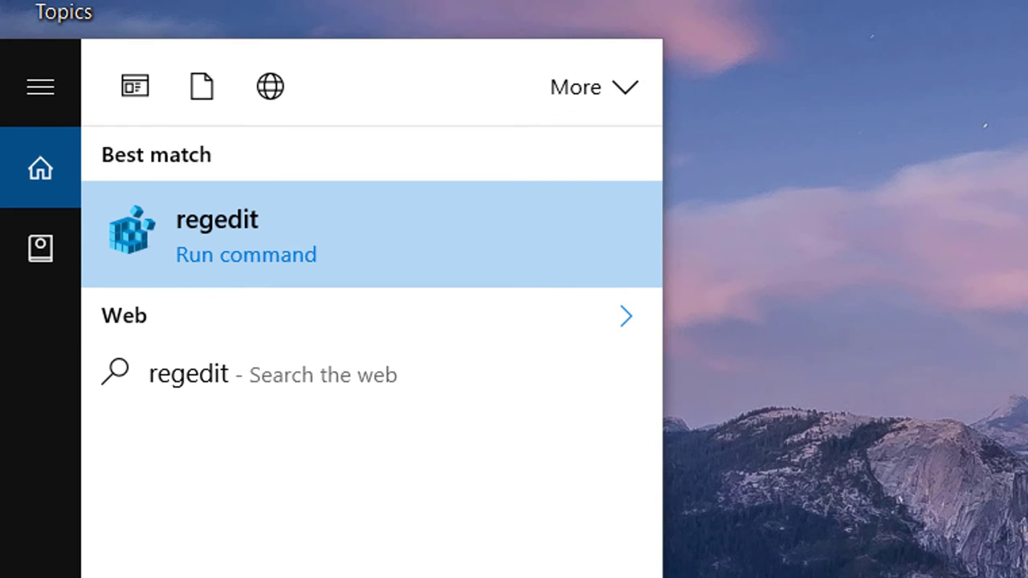
click(354, 233)
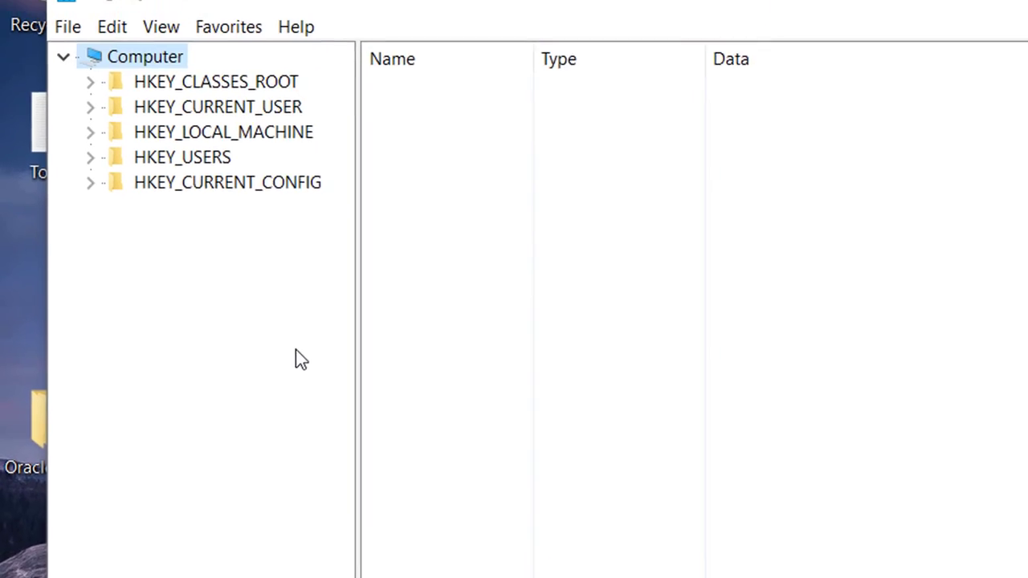
Permanently delete the ORACLE key and its subkeys under HKEY_LOCAL_MACHINE\SOFTWARE
click(206, 221)
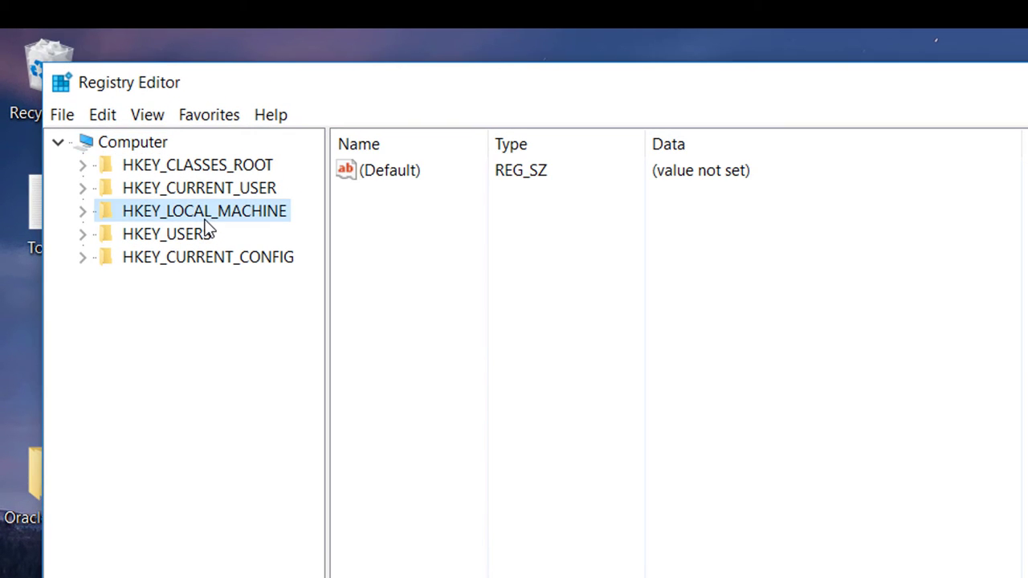
click(87, 218)
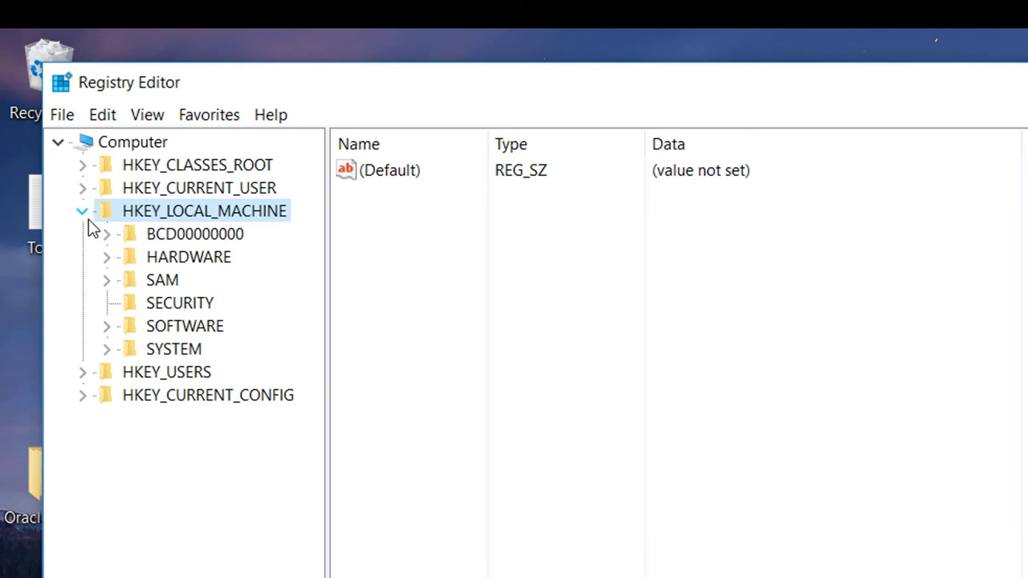
click(112, 326)
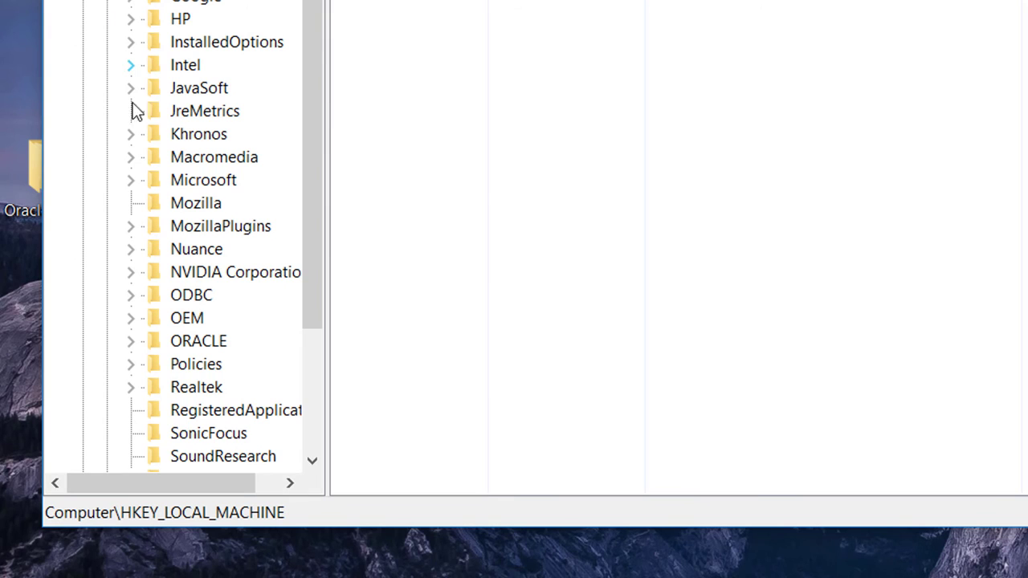
click(132, 341)
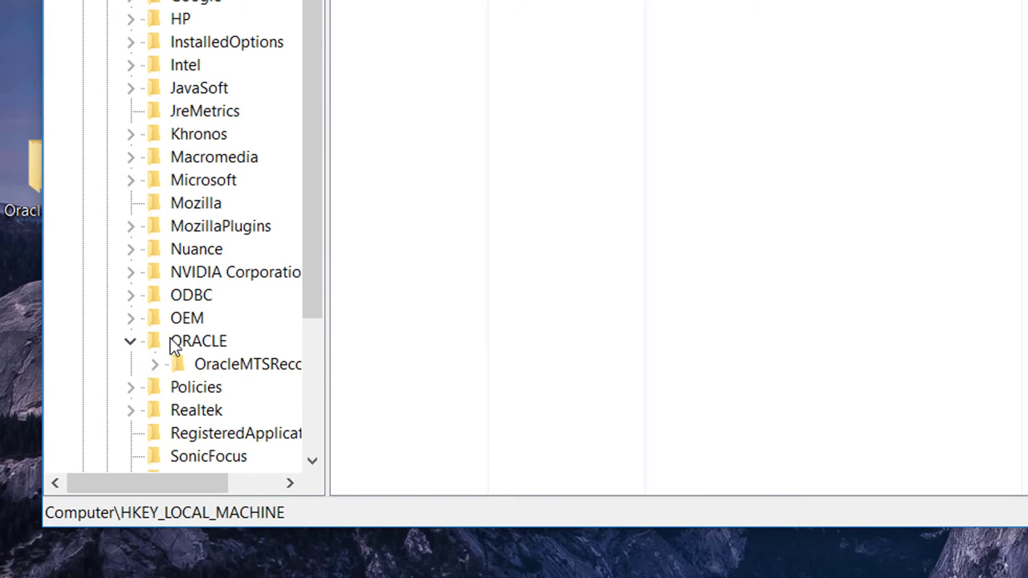
click(175, 344)
right_click(174, 344)
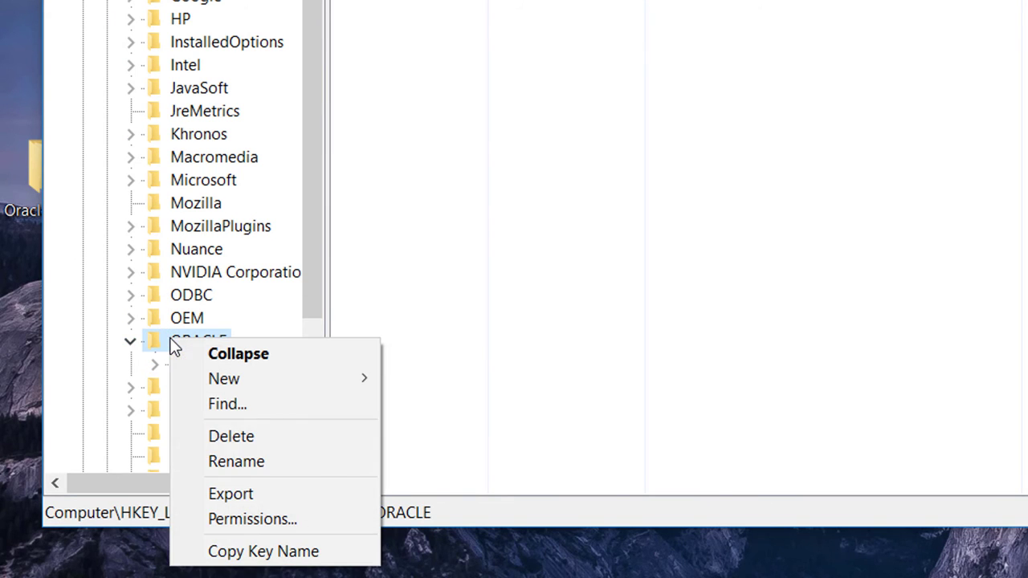
click(227, 437)
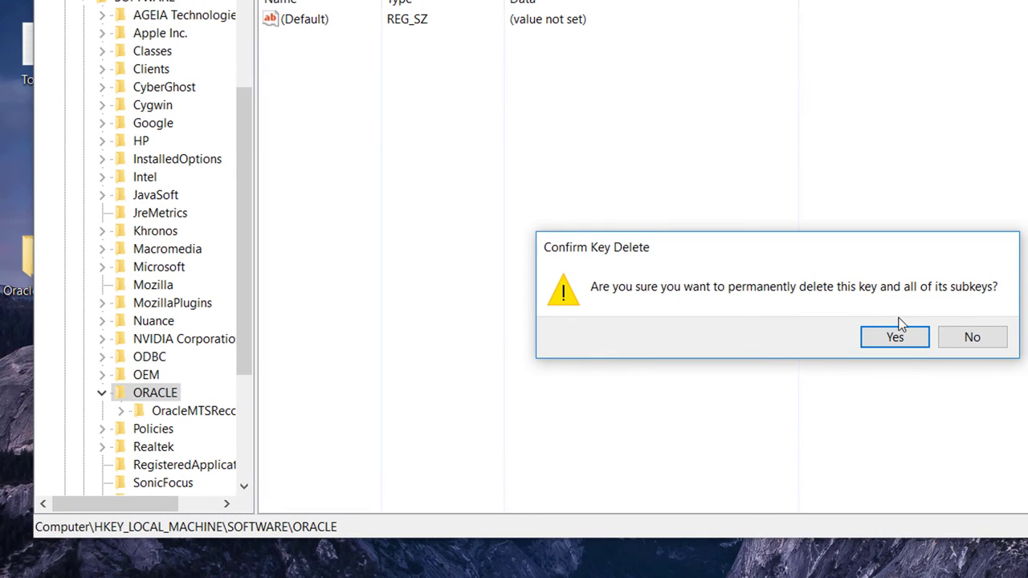
click(905, 338)
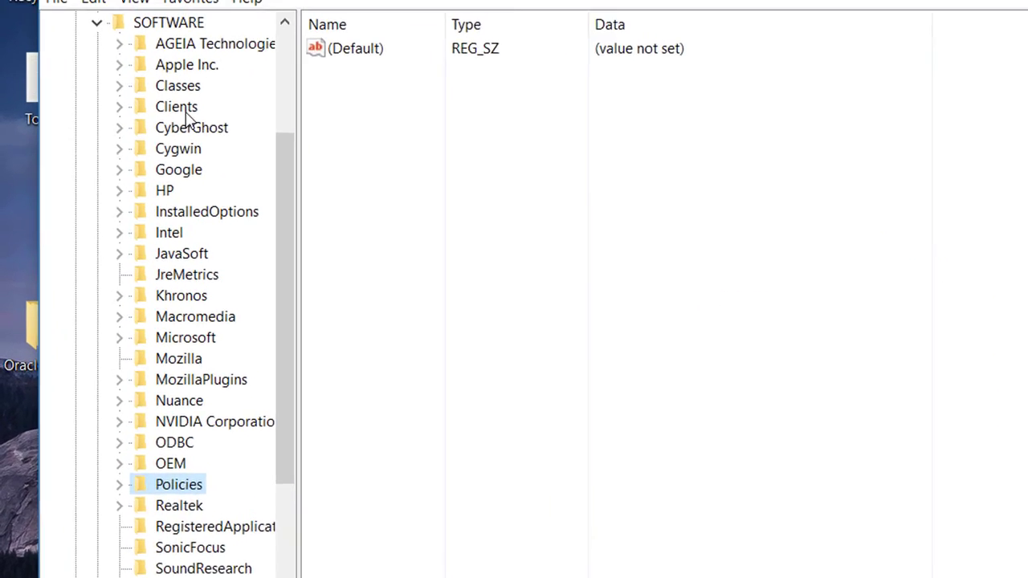
Permanently delete the OracleMTSRecoveryService key under HKEY_LOCAL_MACHINE\SYSTEM\ControlSet001\Services
click(136, 92)
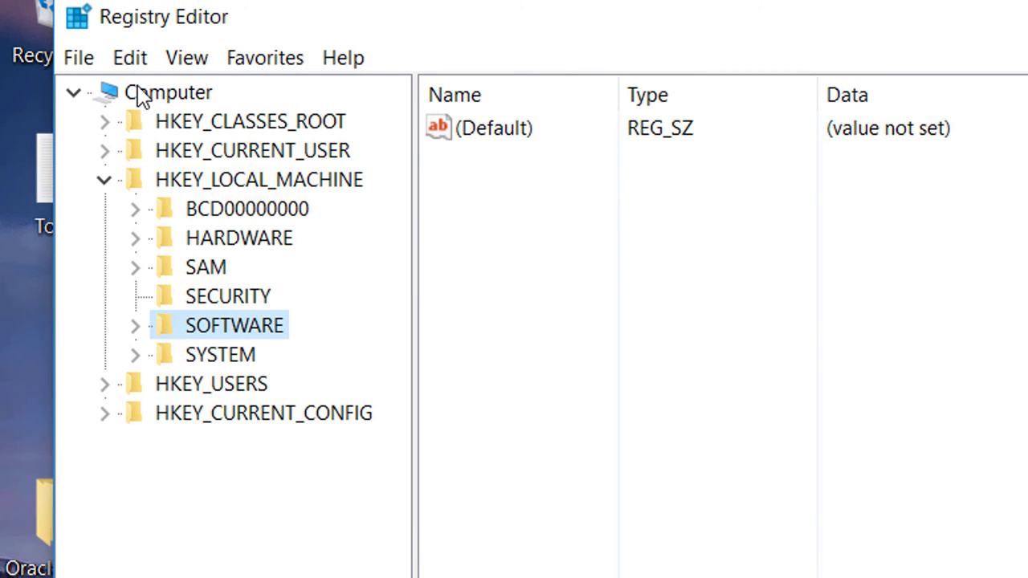
click(136, 355)
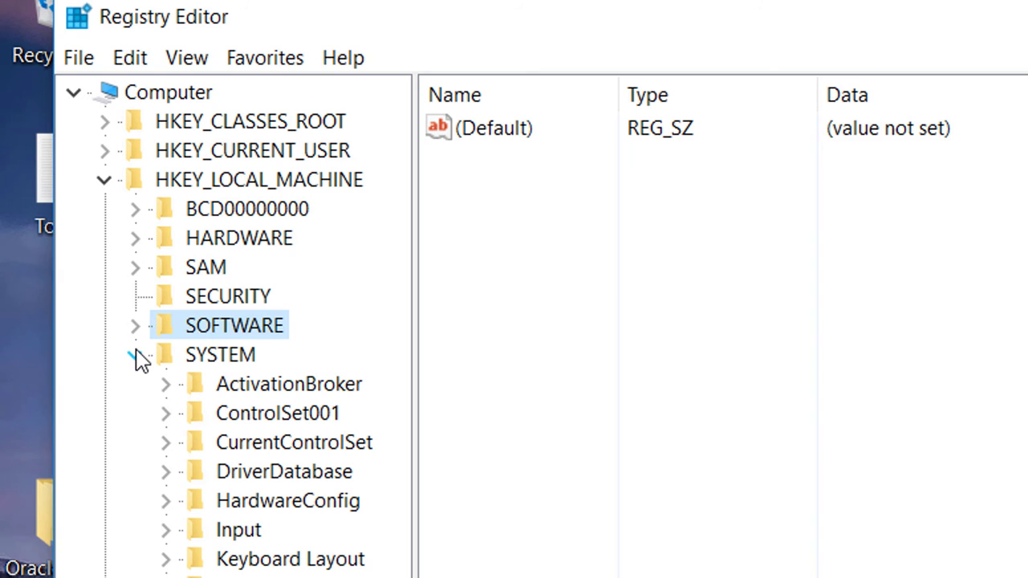
click(167, 414)
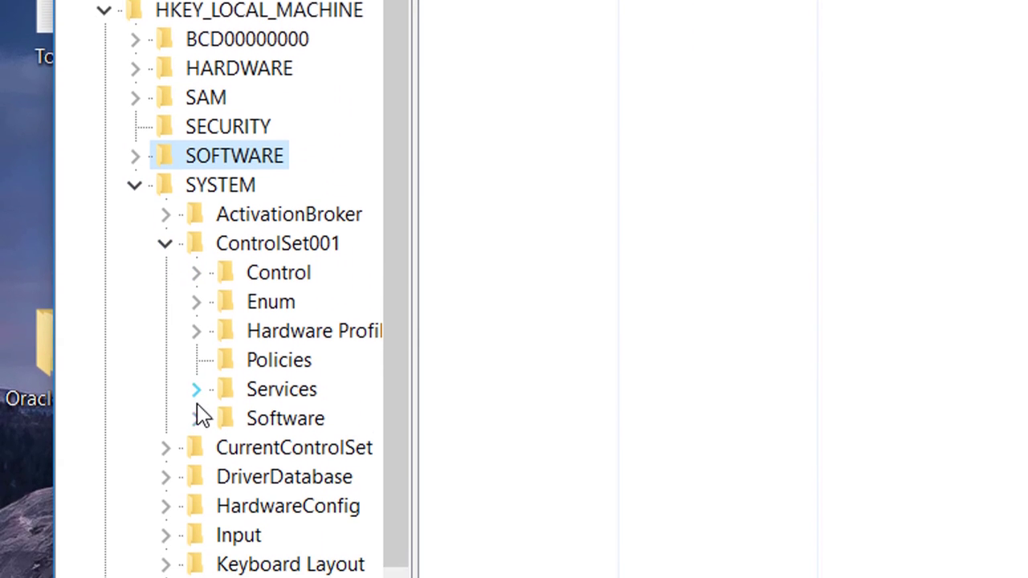
click(196, 399)
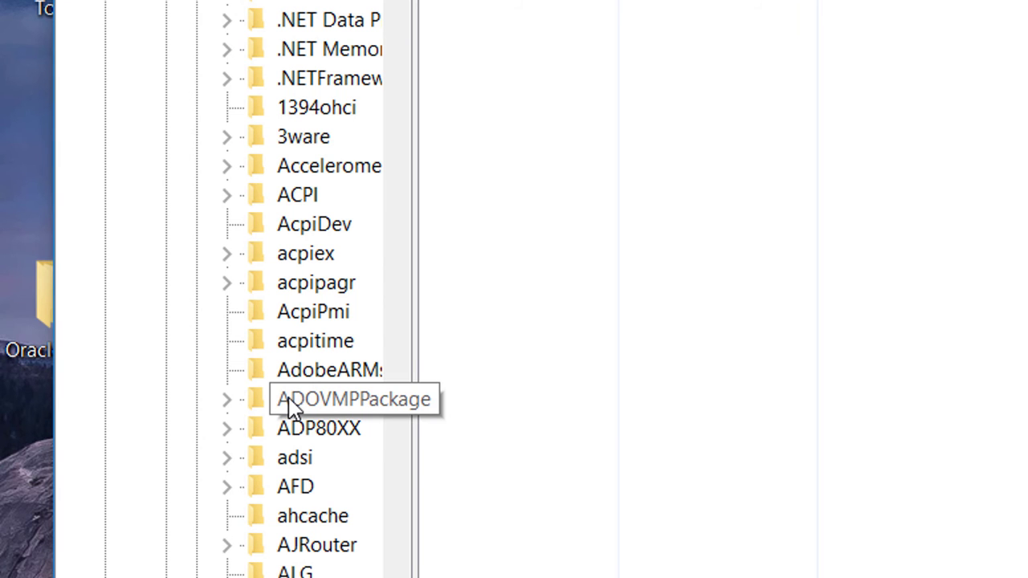
scroll(290, 406, down, 20)
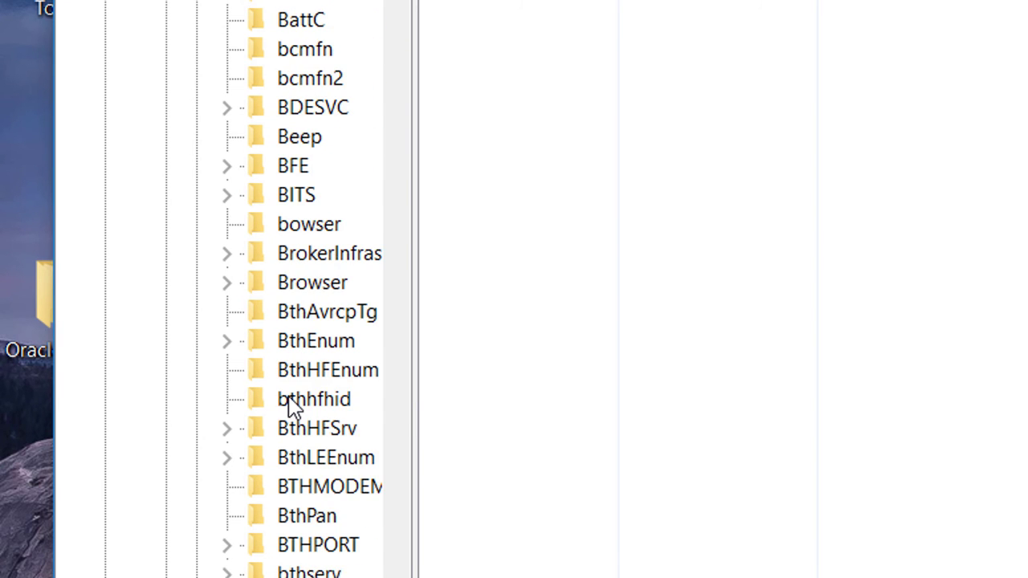
scroll(269, 405, down, 20)
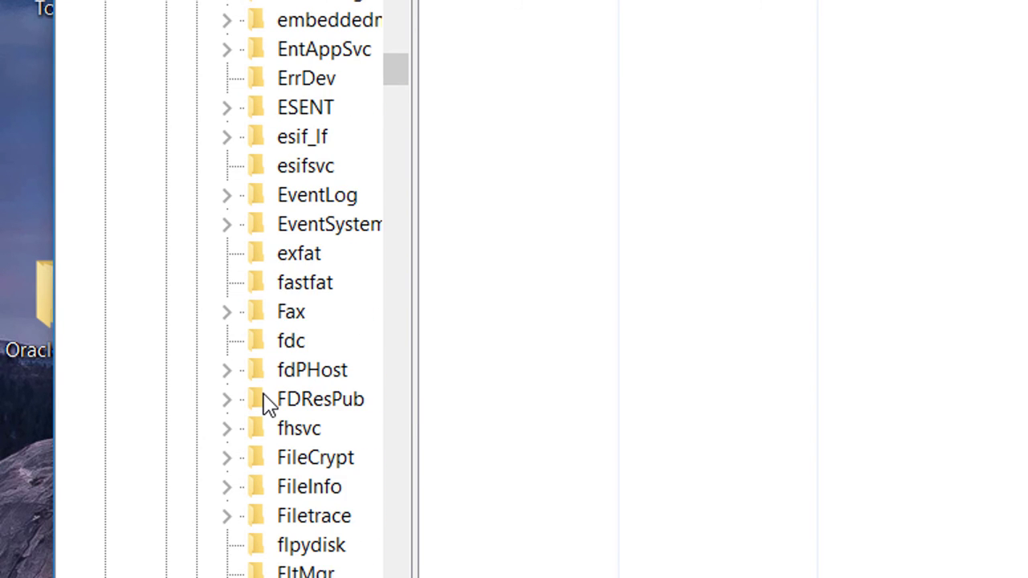
scroll(269, 405, down, 20)
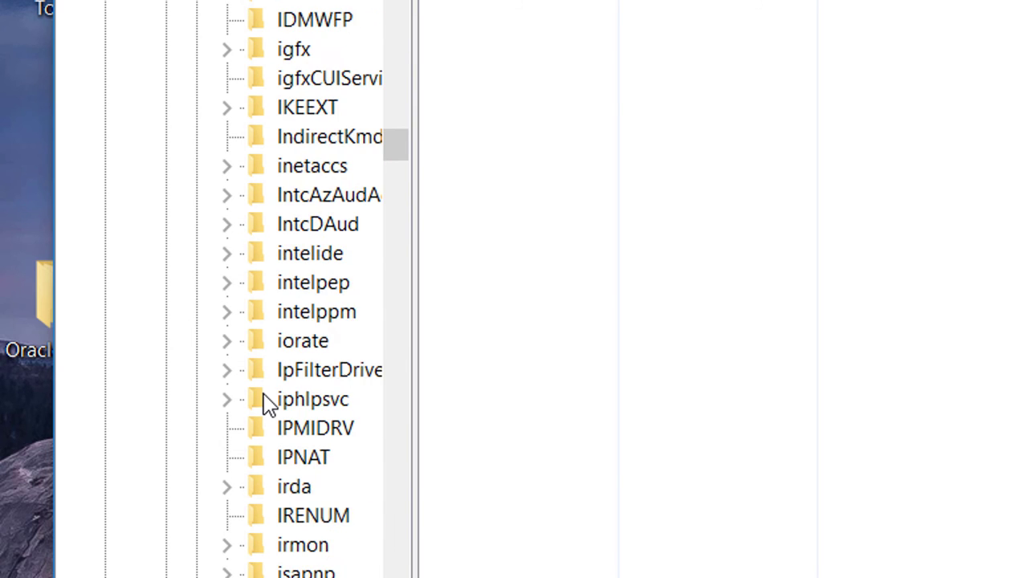
scroll(269, 405, down, 20)
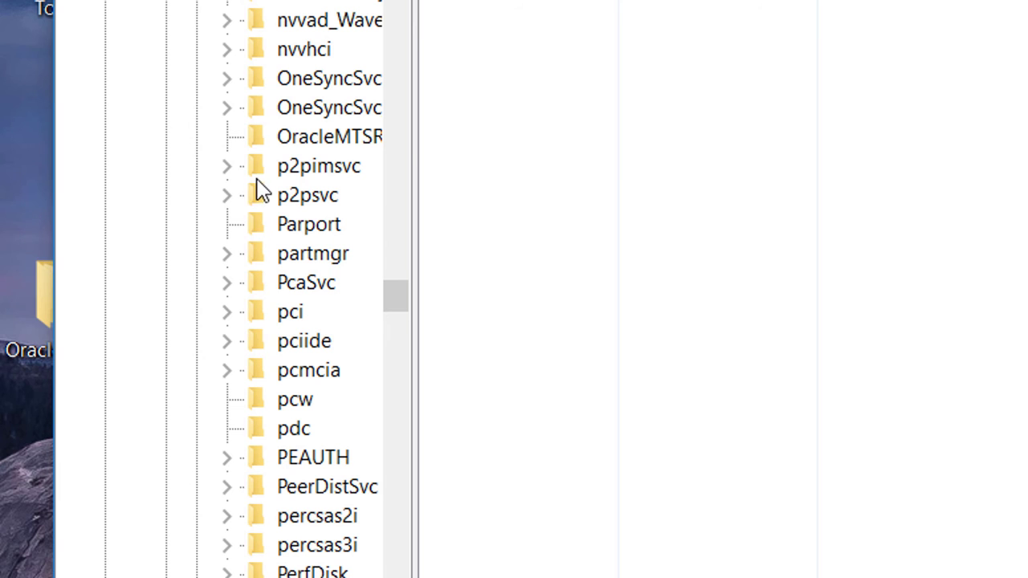
click(312, 145)
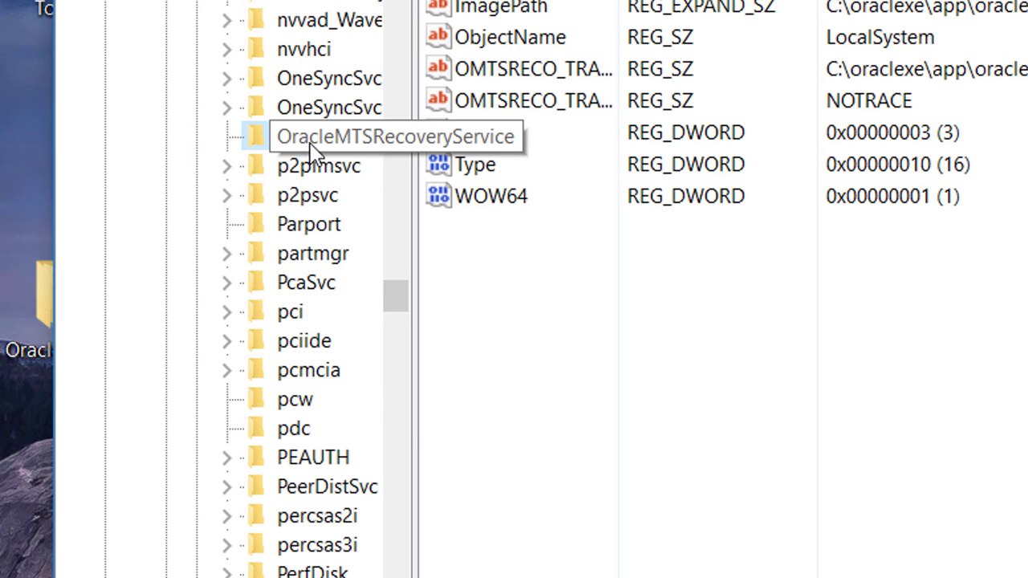
right_click(312, 151)
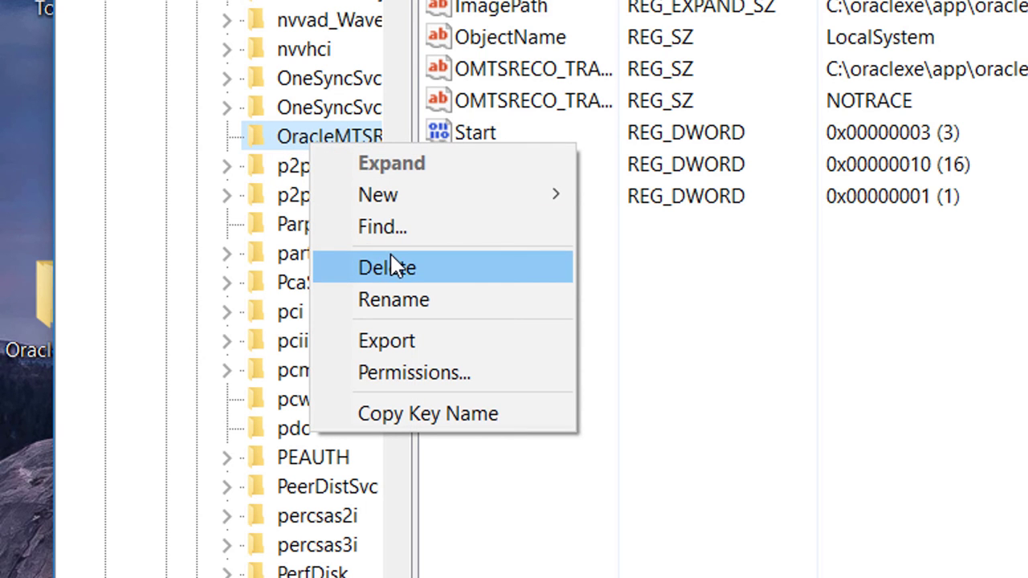
click(389, 265)
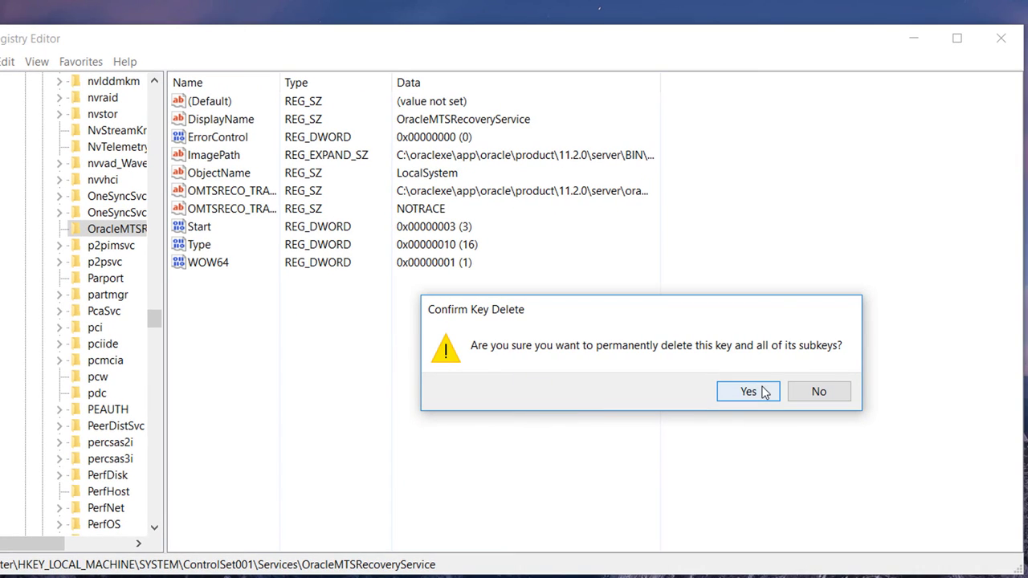
click(748, 391)
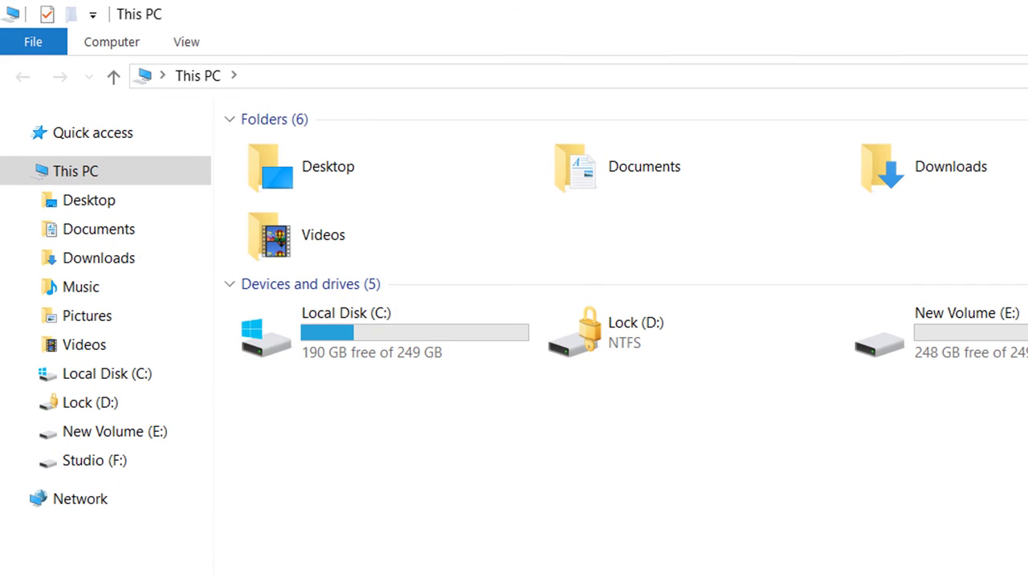
Delete the oraclexe folder from Local Disk (C:) in File Explorer
double_click(405, 339)
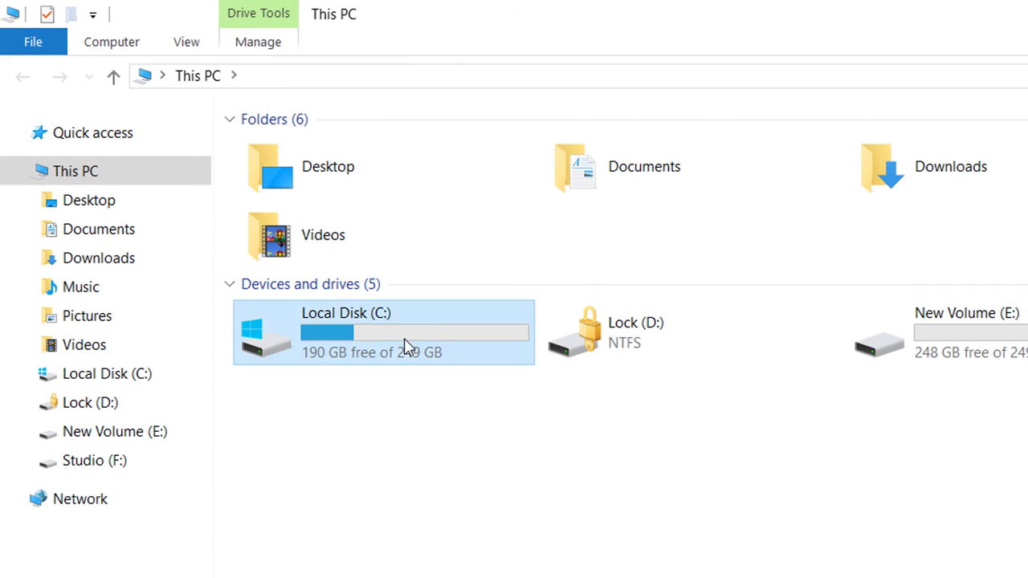
click(315, 256)
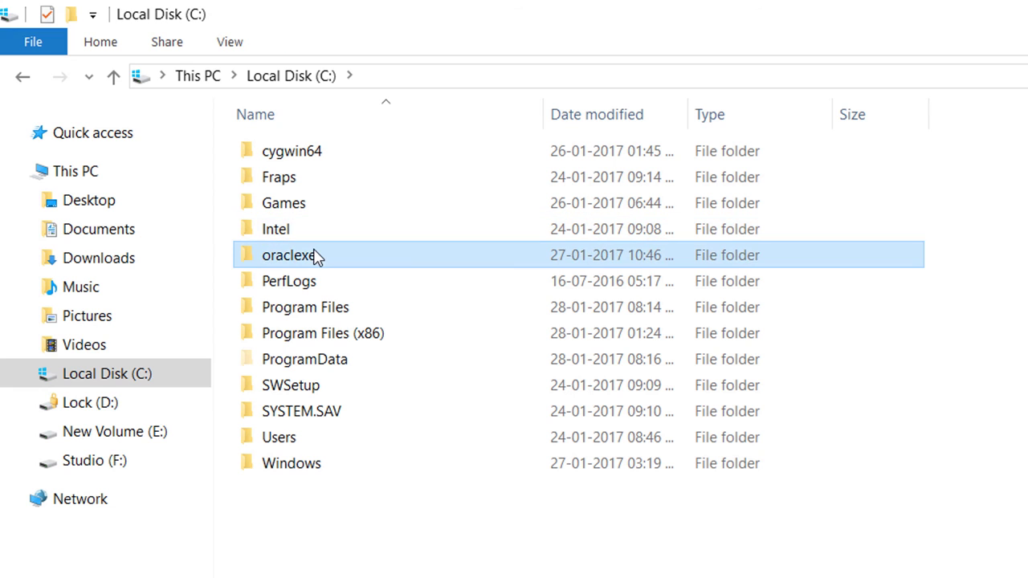
right_click(316, 255)
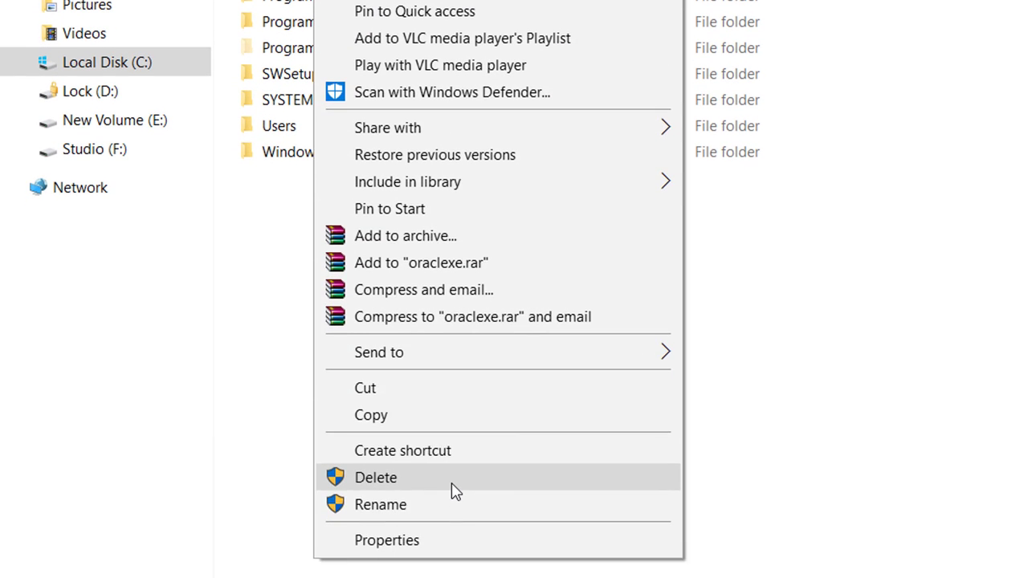
click(454, 482)
Delete the Oracle folder inside ProgramData on Local Disk (C:)
double_click(303, 24)
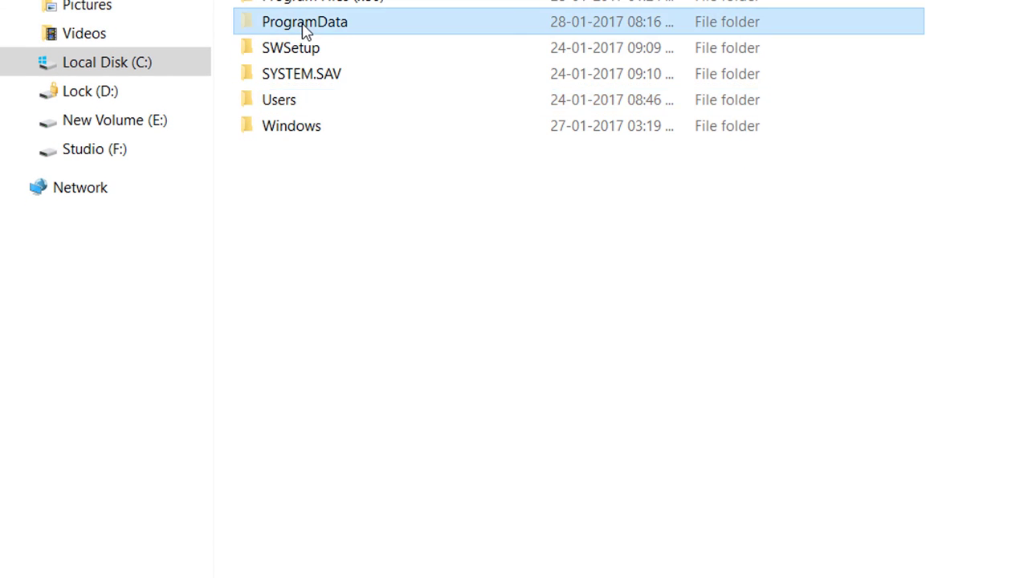
click(301, 57)
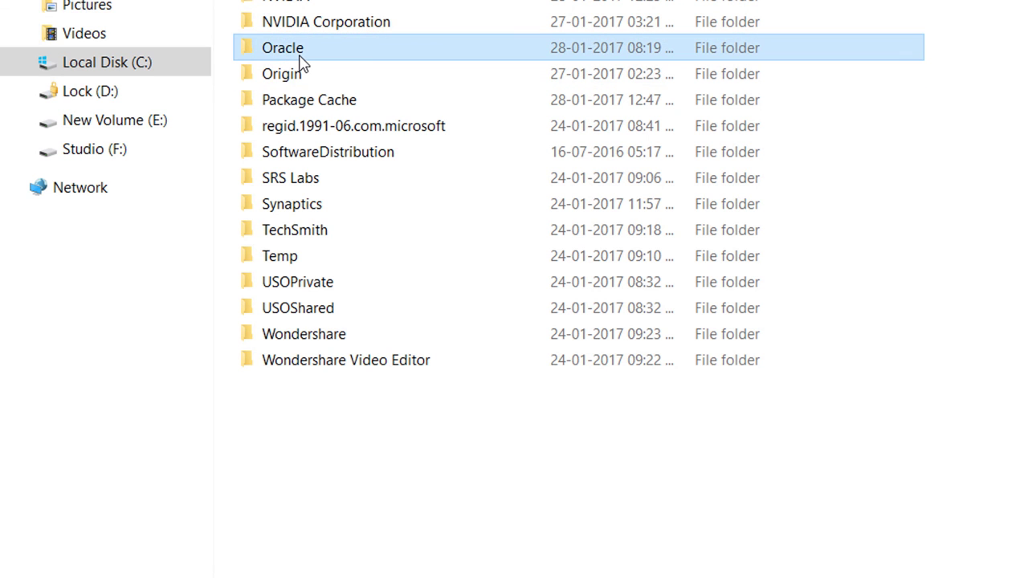
right_click(300, 64)
click(496, 492)
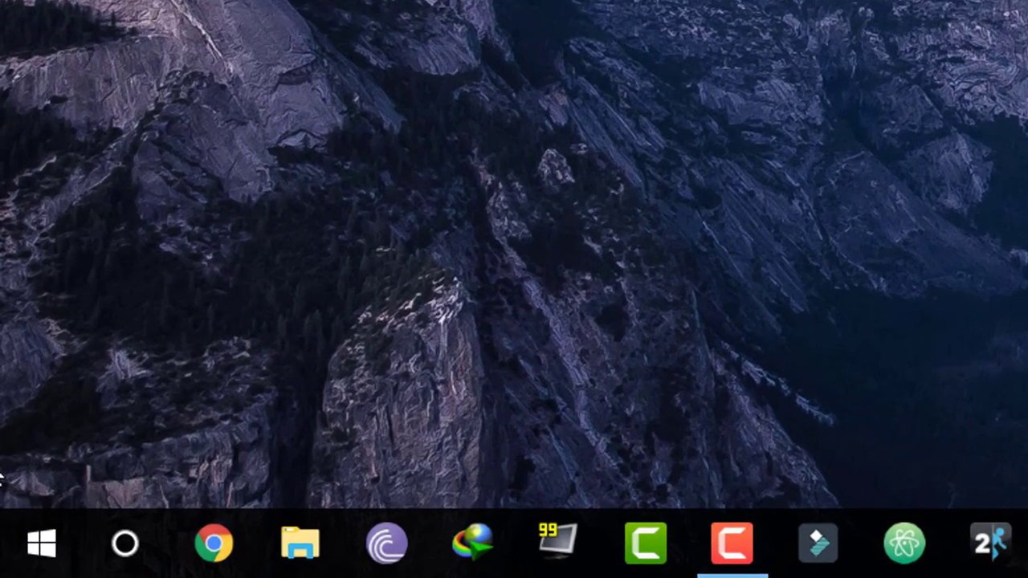
Bring up the Windows power options for restarting the computer
key(super)
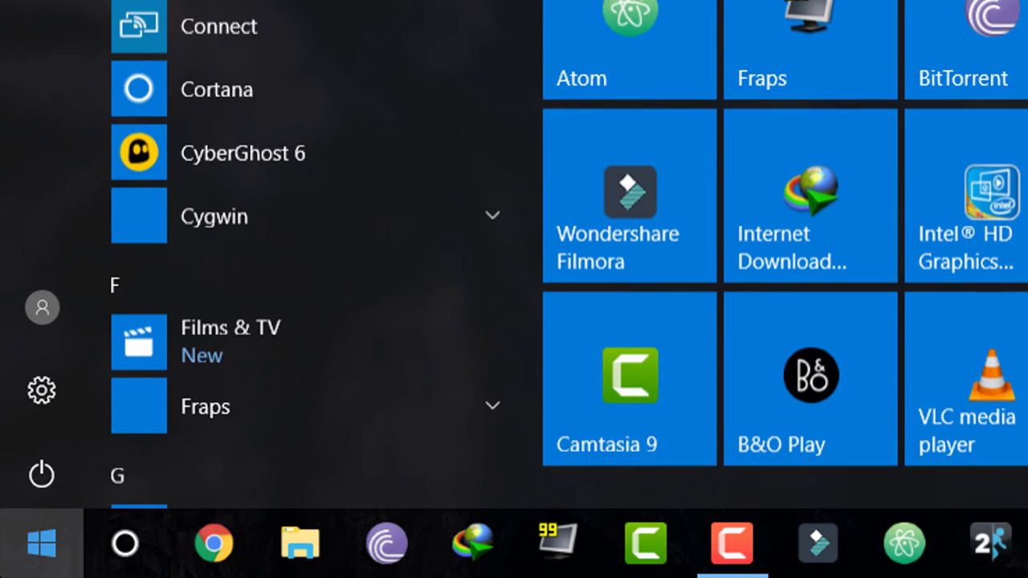
click(36, 484)
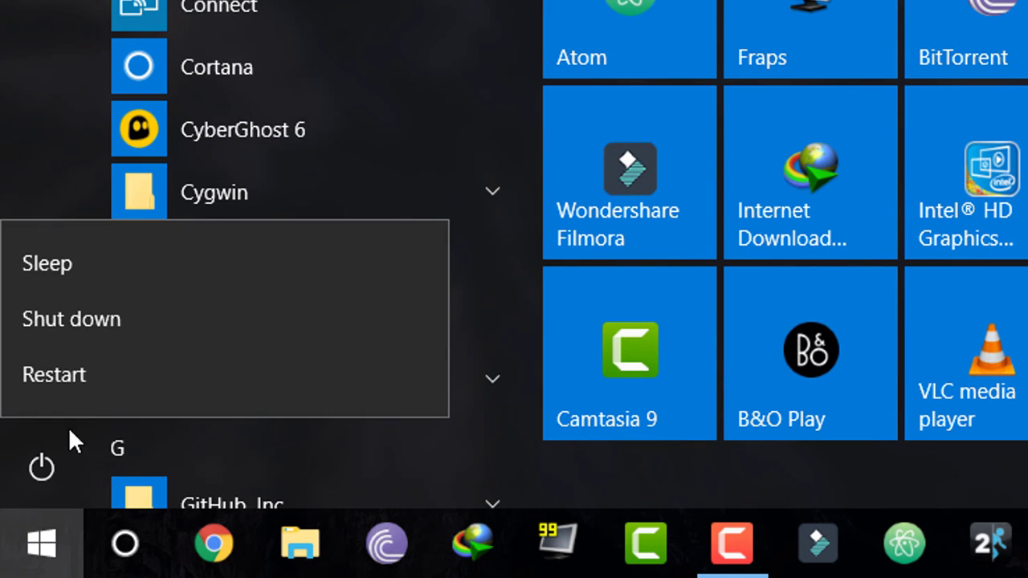